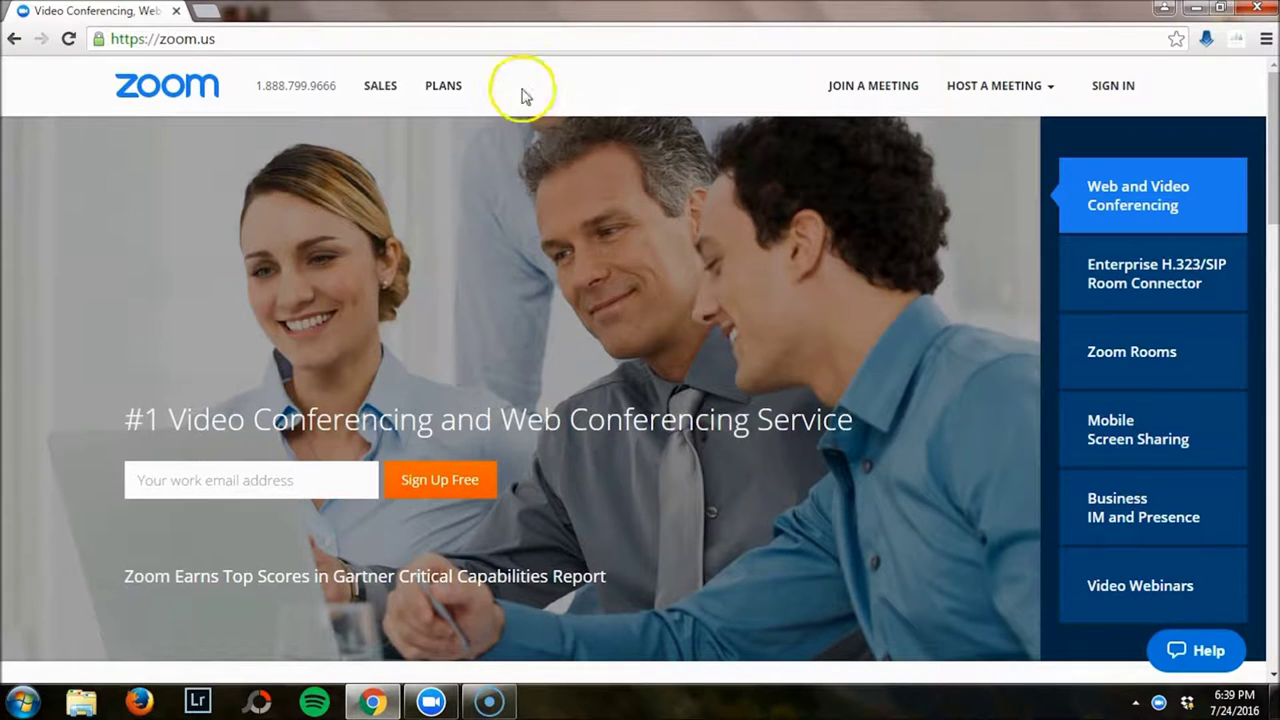
Load zoom.us/download in Chrome's address bar.
left_click(523, 46)
key("End")
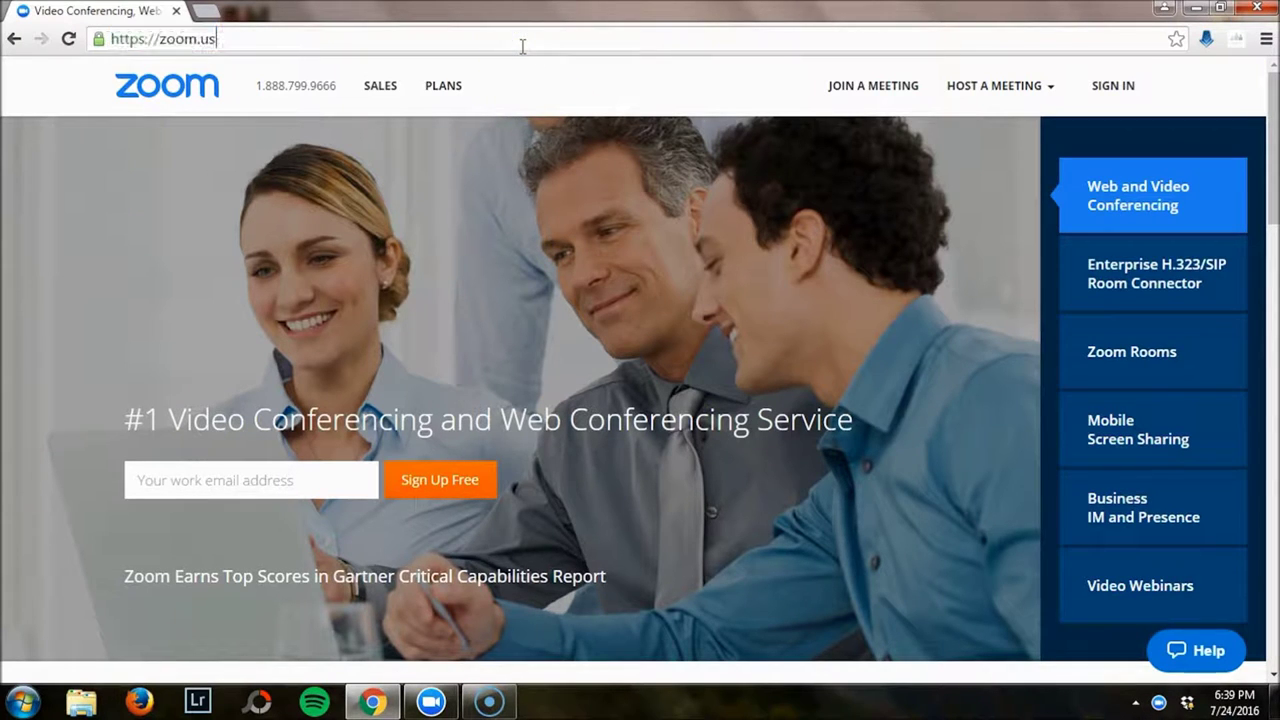
type("/download")
key("Return")
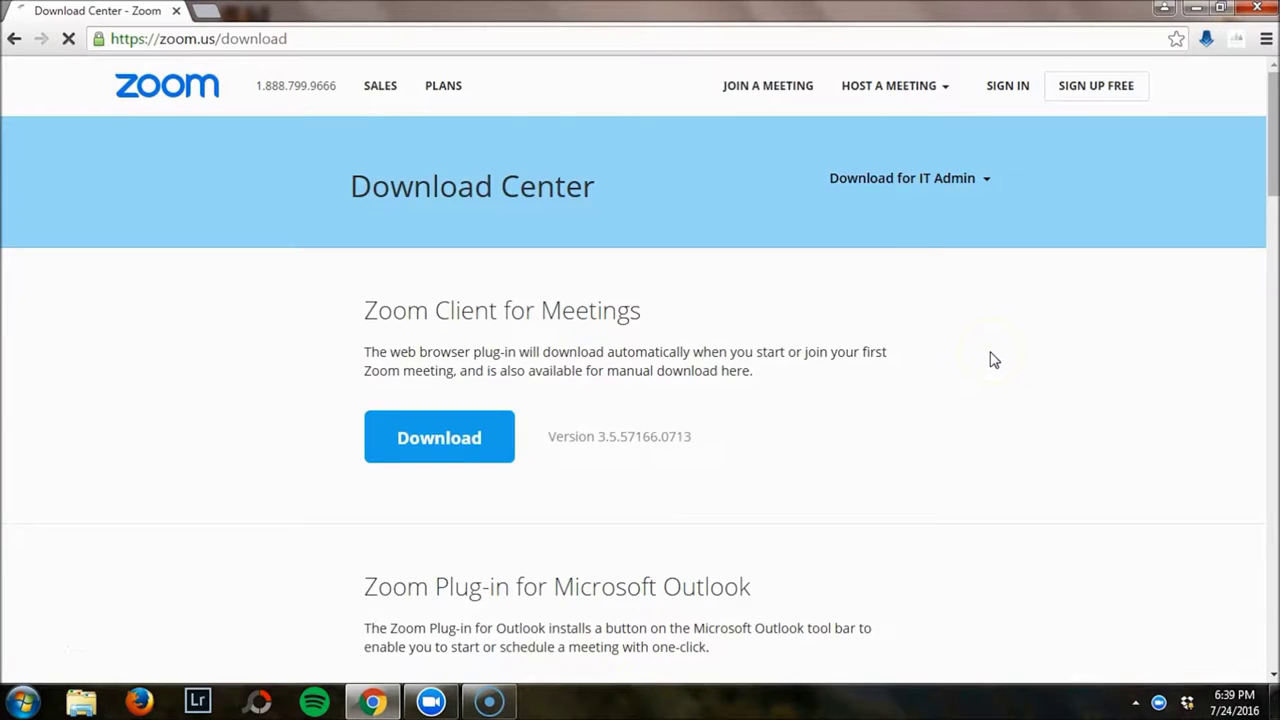
Browse the Download Center's client downloads, then return to the top of the page.
scroll(993, 360, "down", 1)
scroll(993, 360, "down", 5)
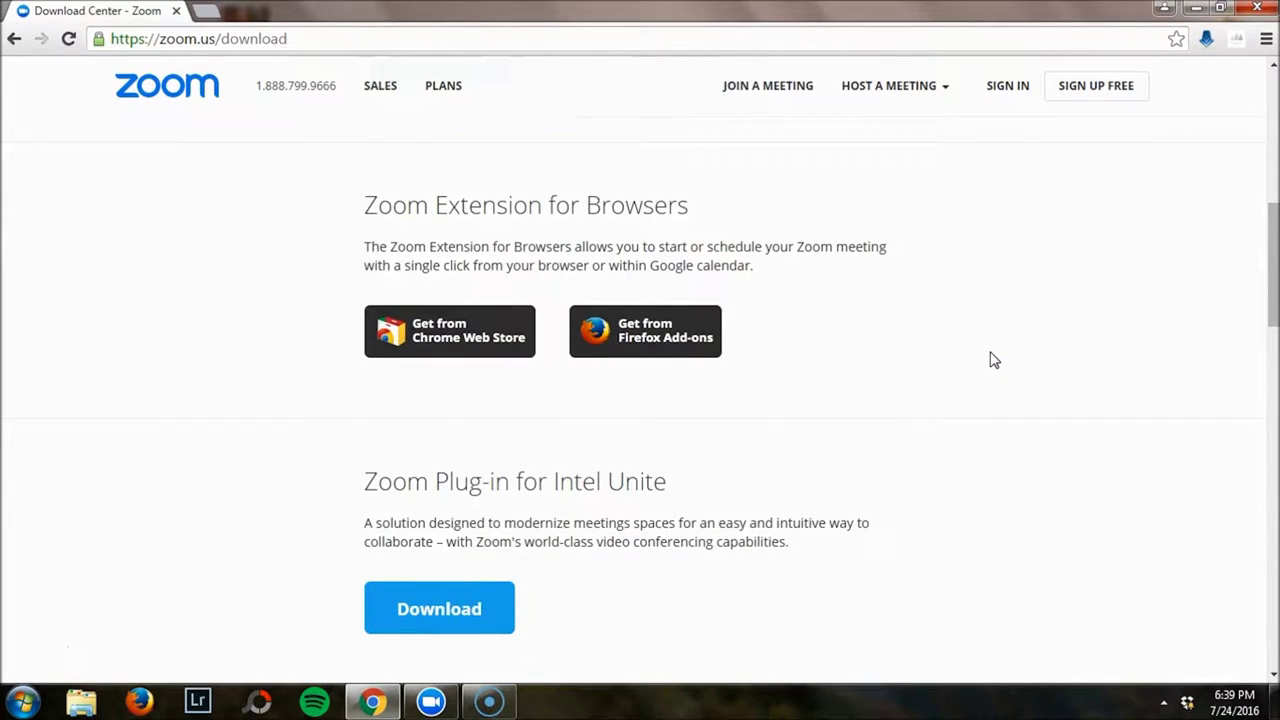
scroll(993, 360, "down", 3)
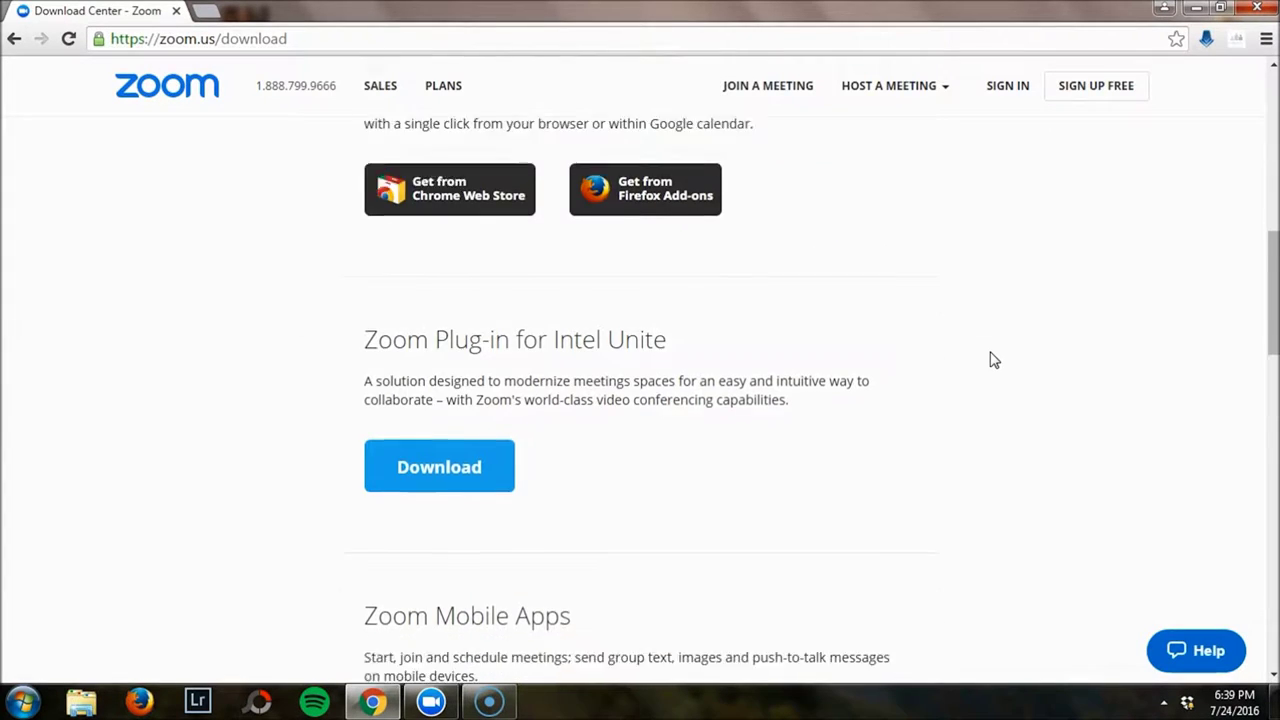
scroll(993, 360, "down", 2)
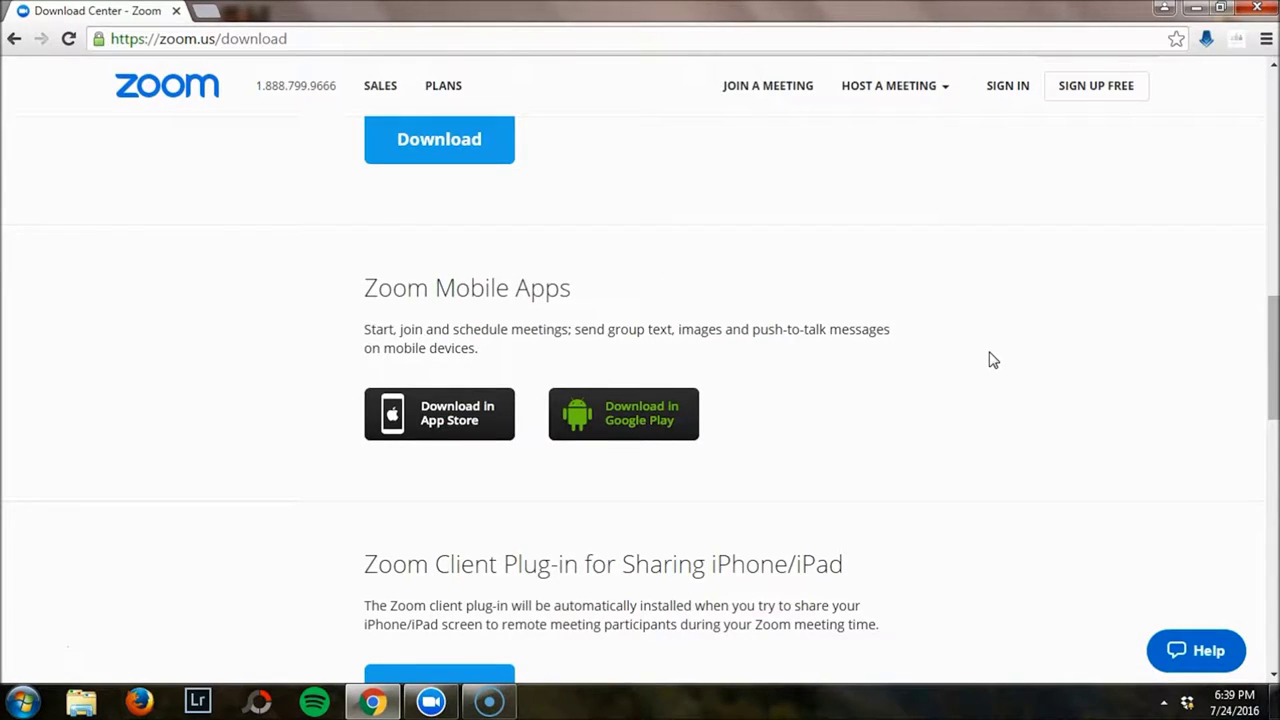
scroll(993, 360, "down", 1)
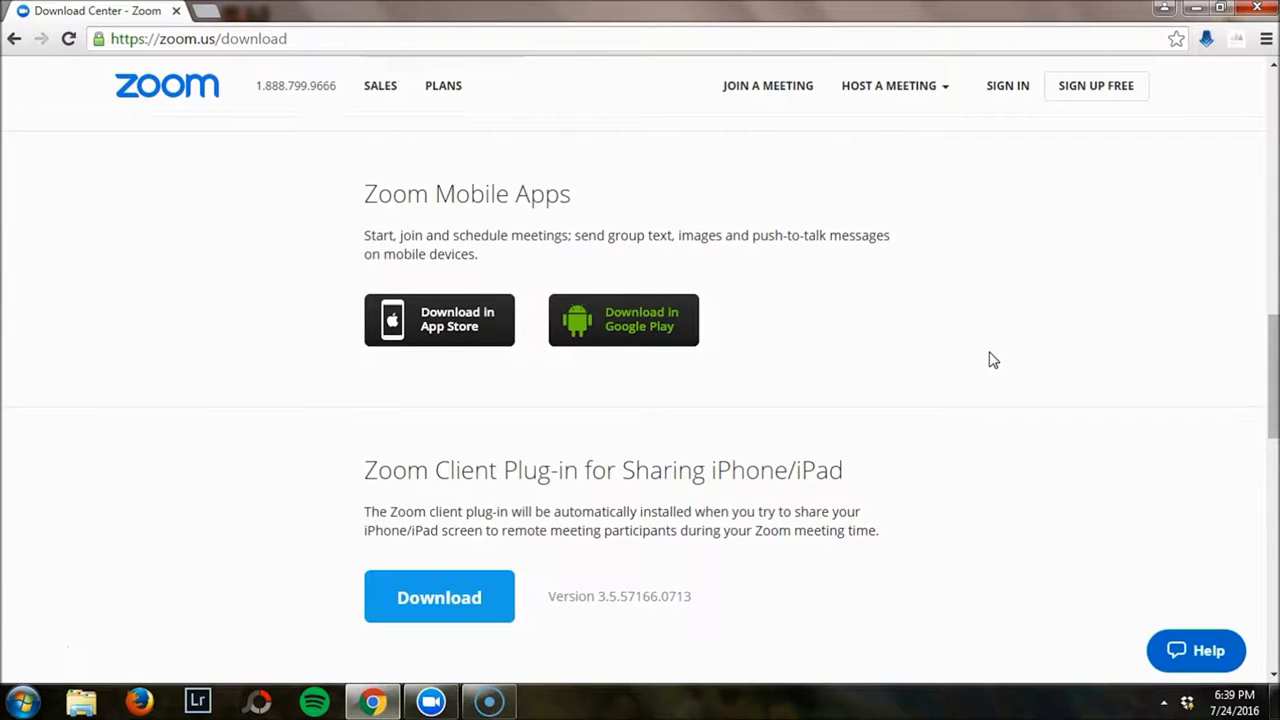
scroll(993, 360, "down", 1)
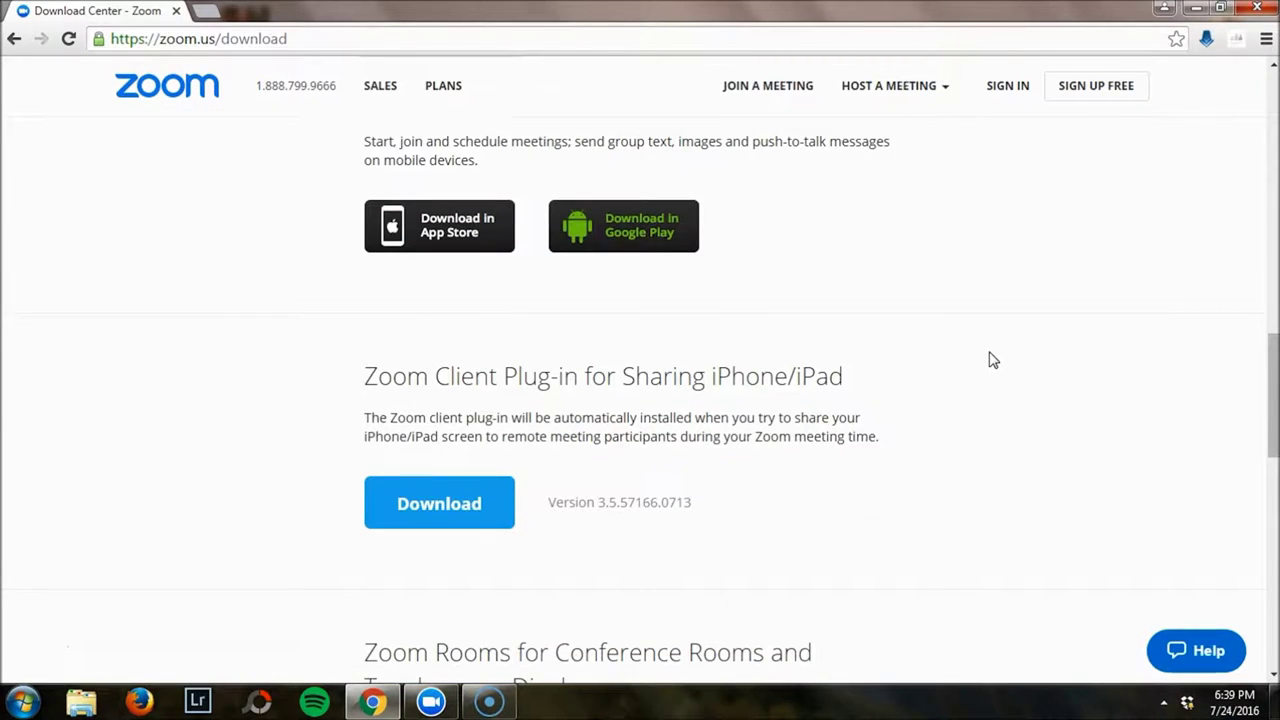
left_click(988, 367)
scroll(979, 384, "up", 15)
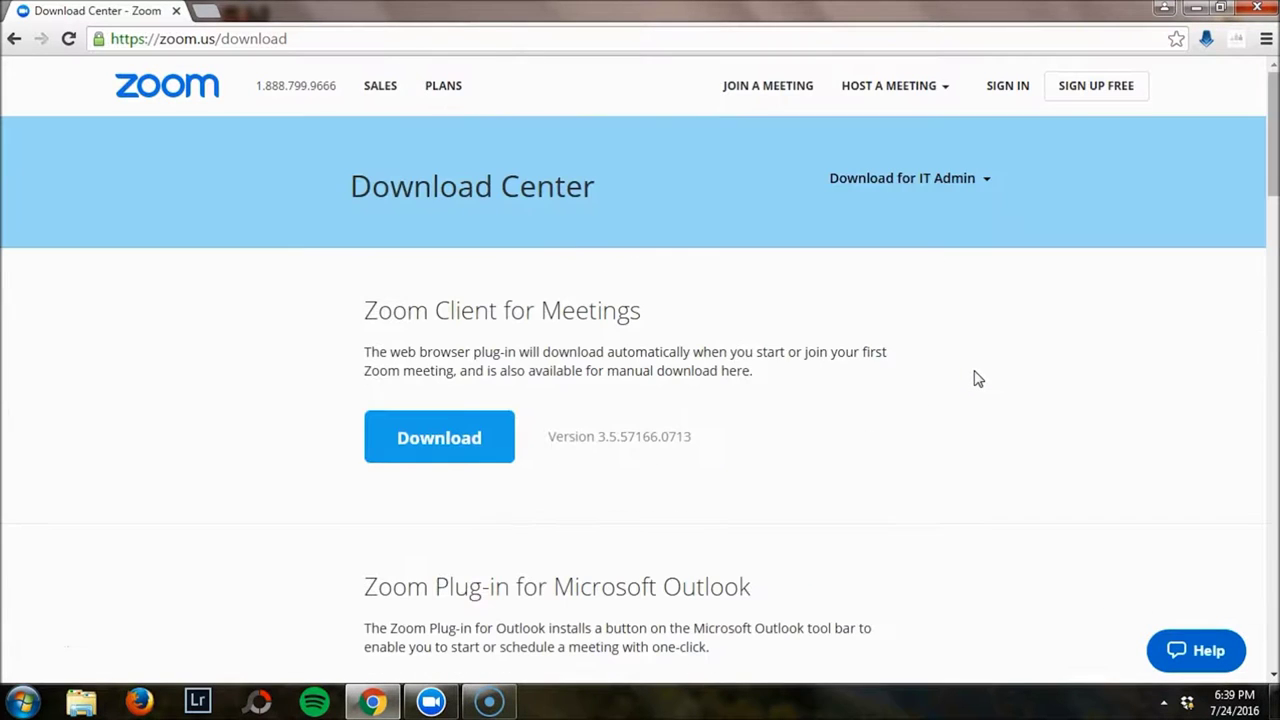
left_click(811, 469)
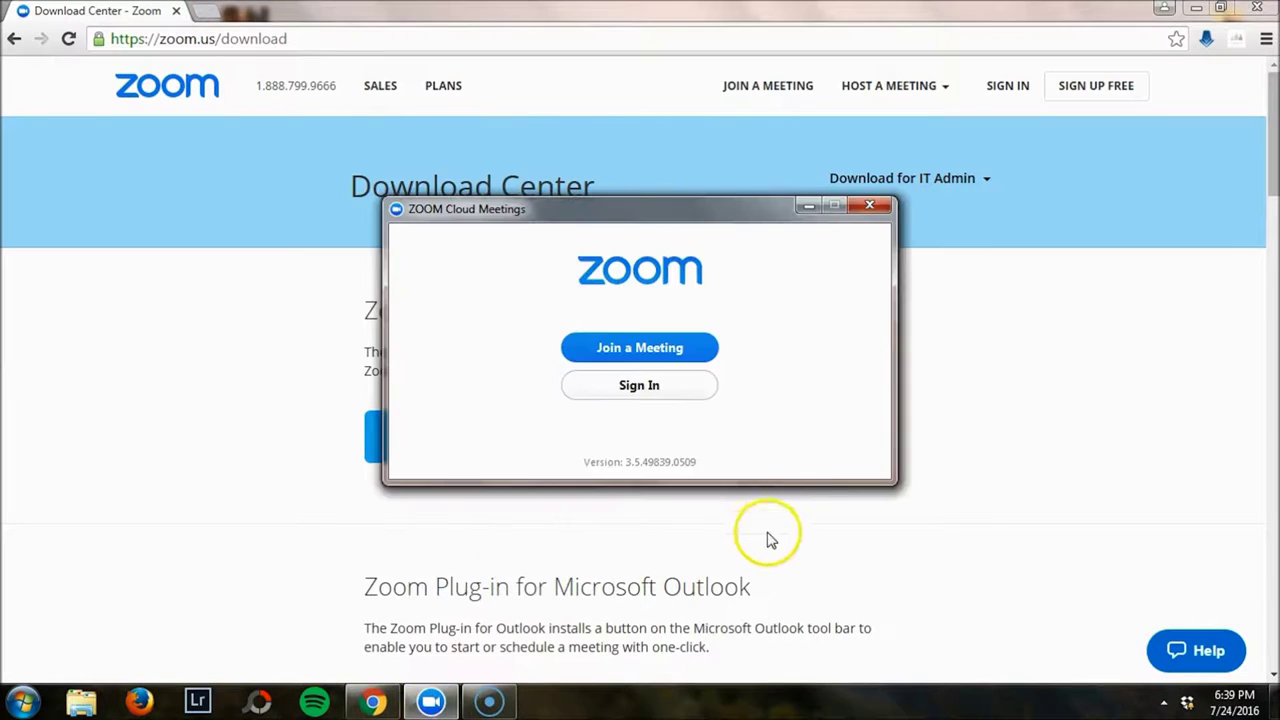
Sign in to Zoom Cloud Meetings with the account e-mail and password.
left_click(665, 347)
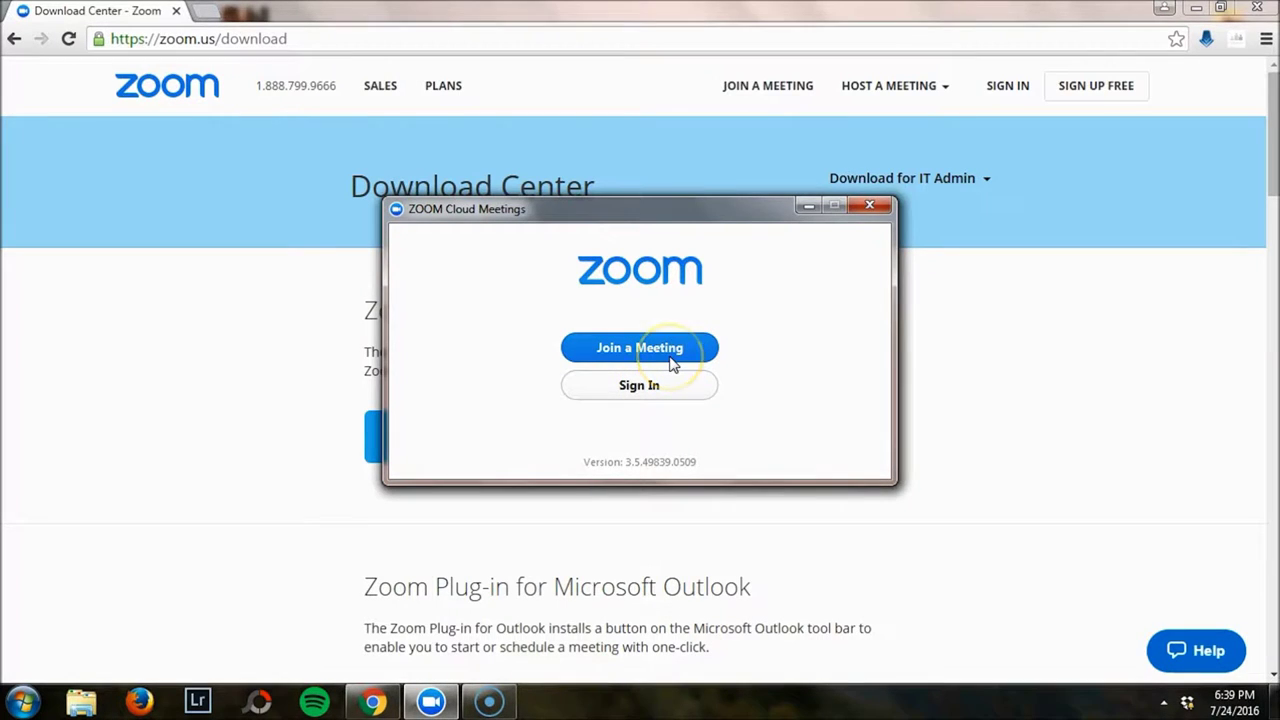
left_click(655, 384)
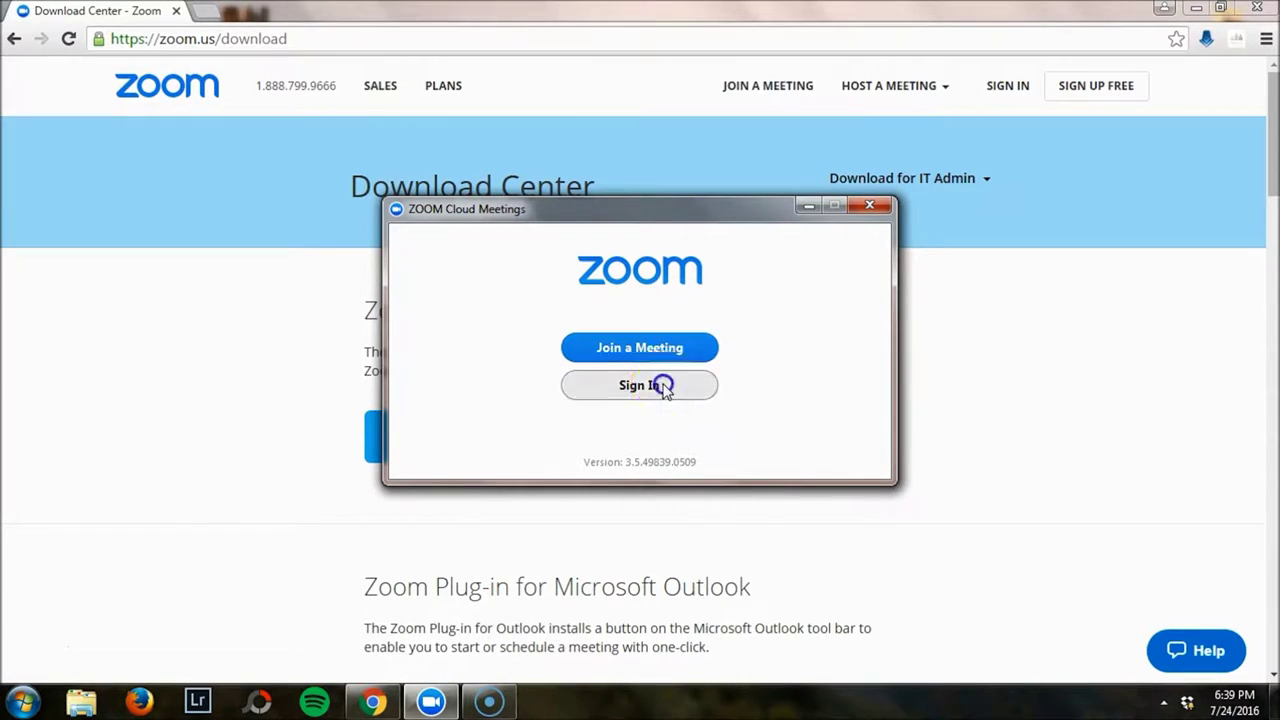
left_click(585, 314)
type("about")
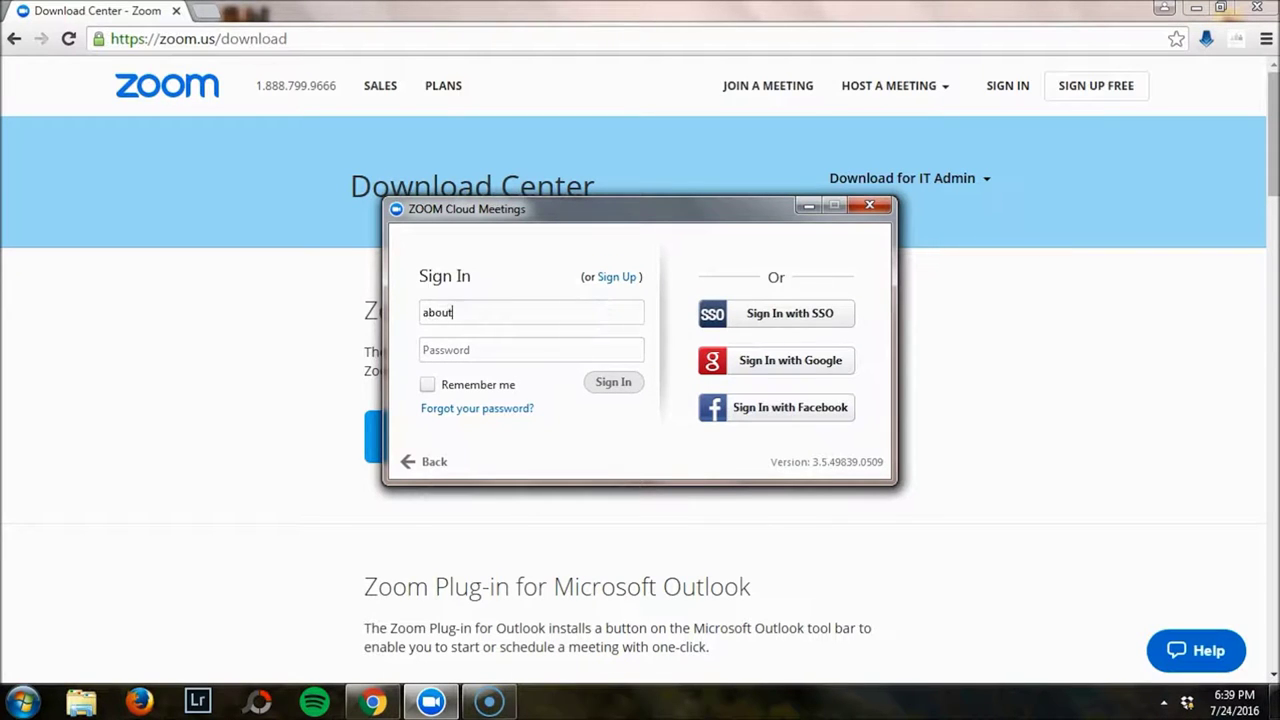
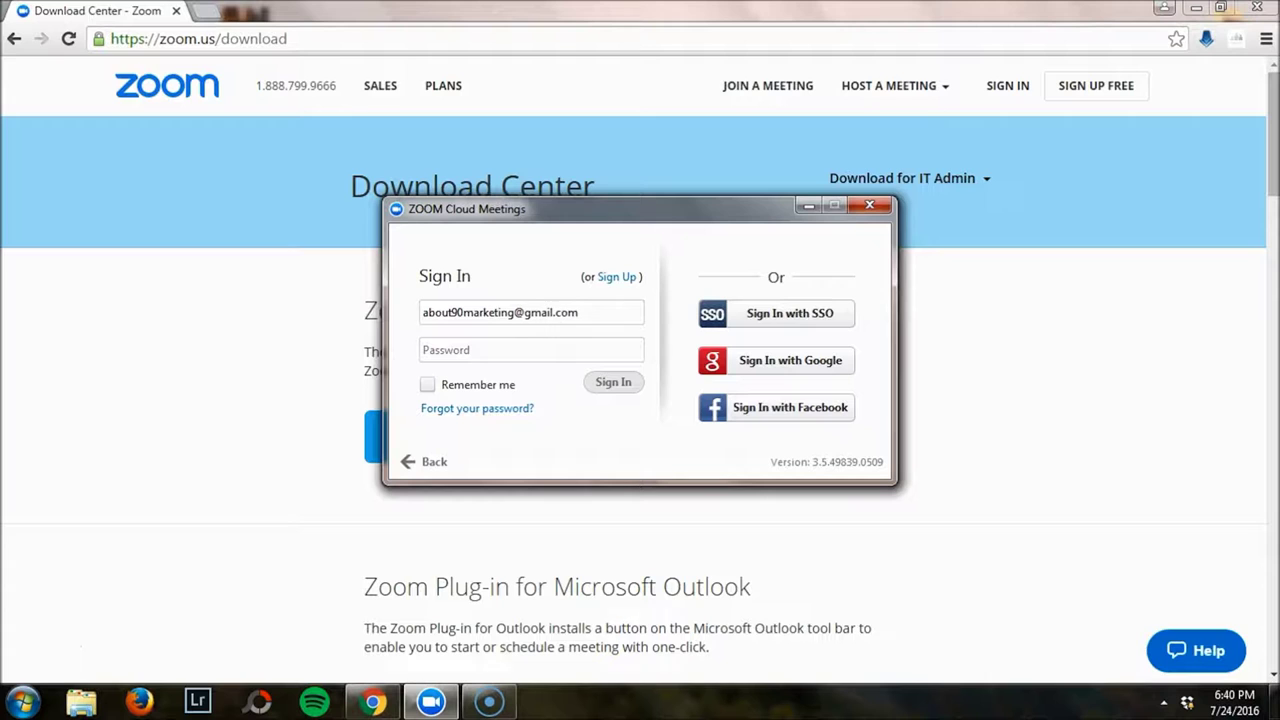
type("********")
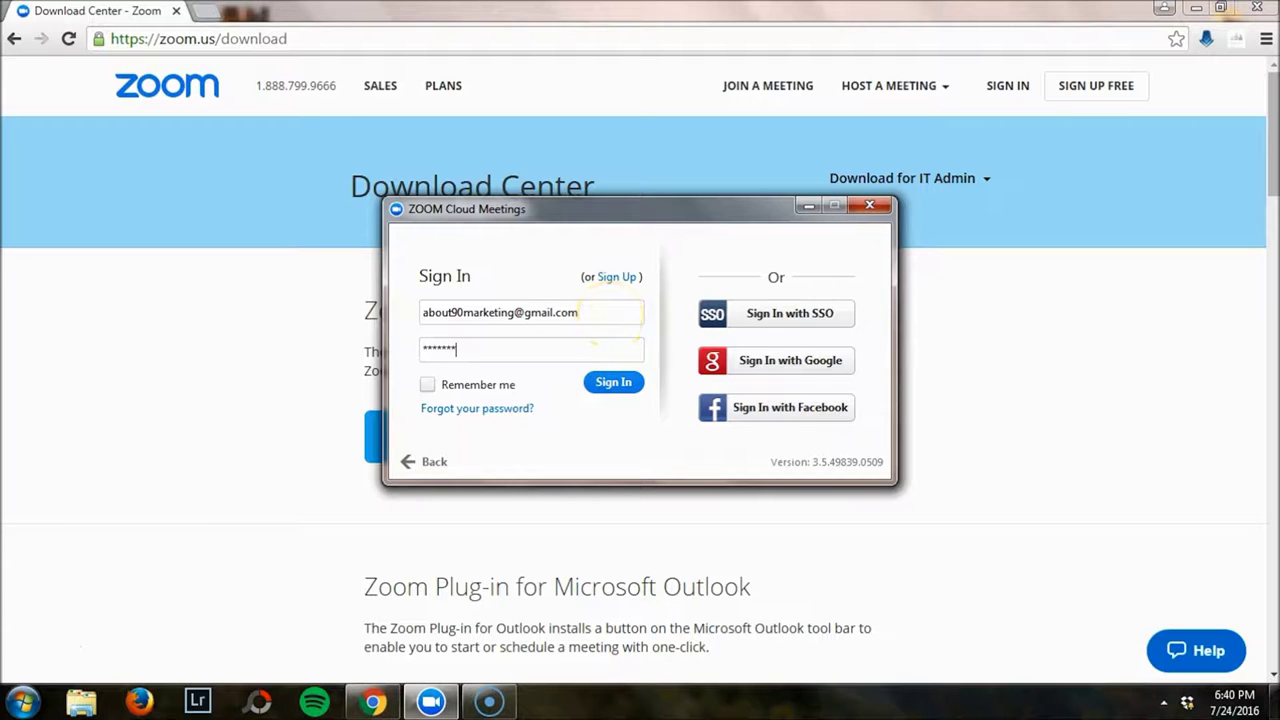
type("***")
key("Return")
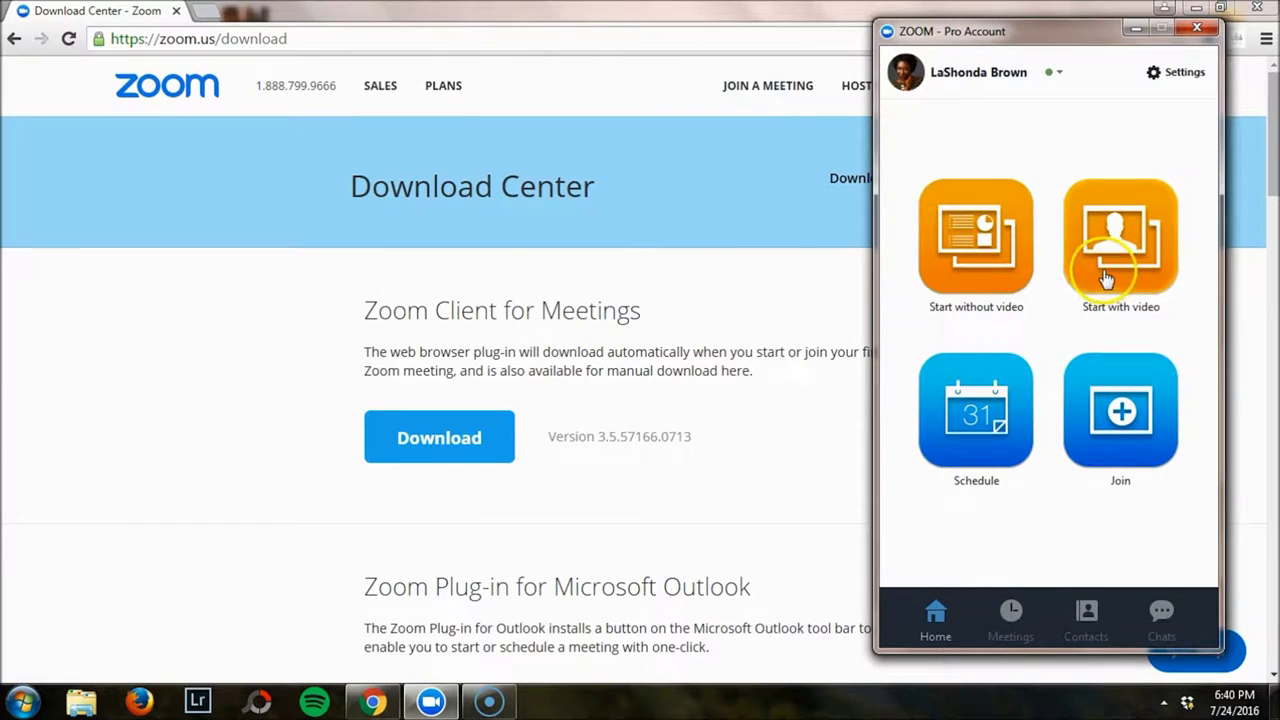
left_click(1128, 410)
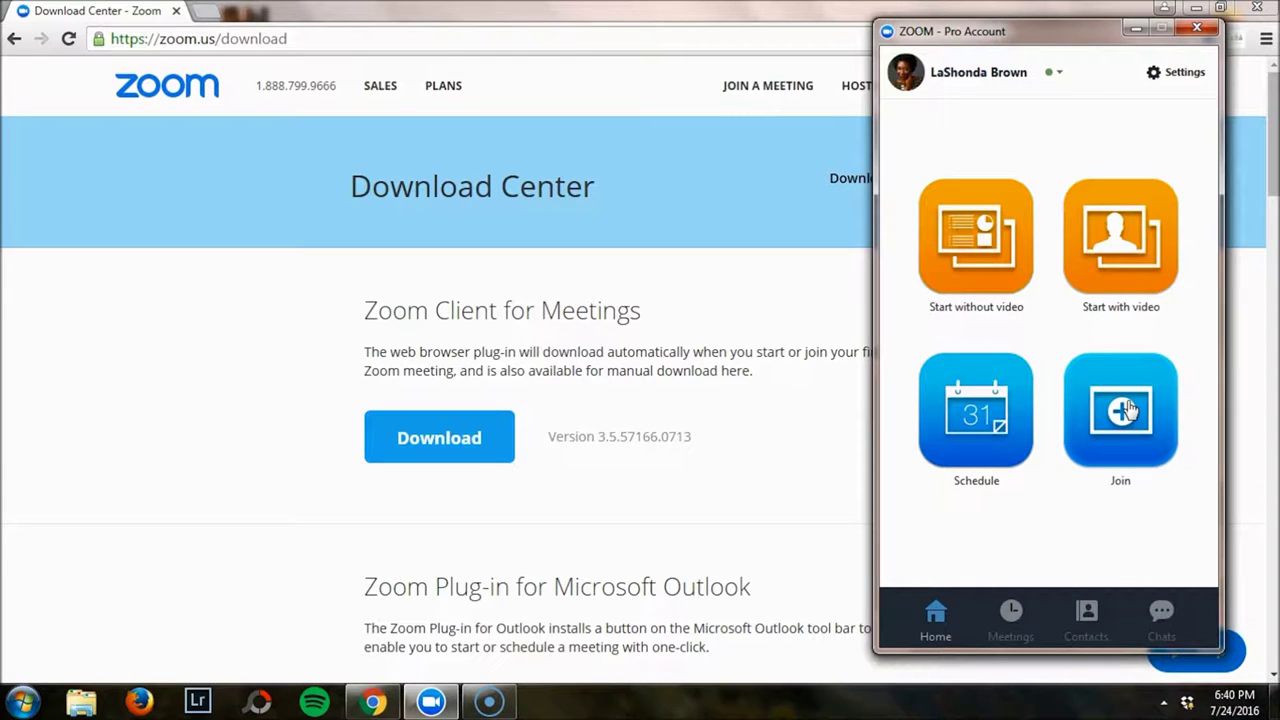
left_click(1122, 410)
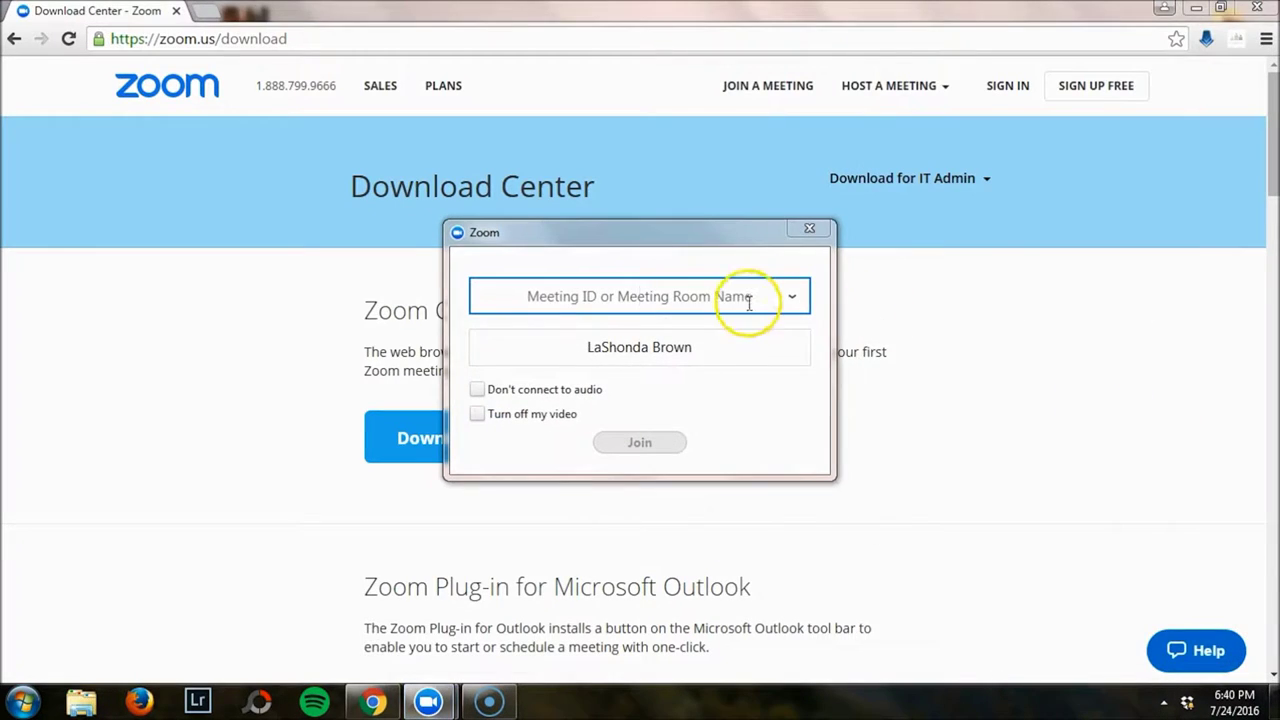
left_click(818, 230)
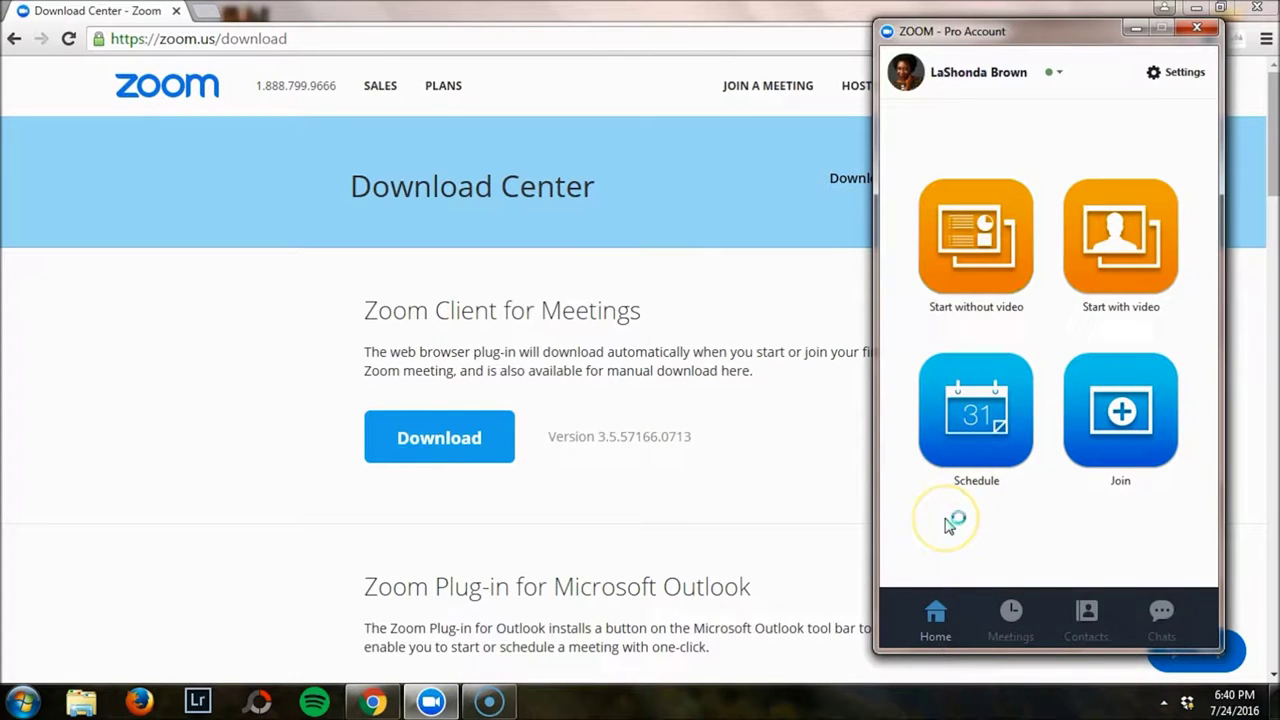
Open Schedule a Meeting and set Host video to On.
left_click(955, 518)
left_click(966, 452)
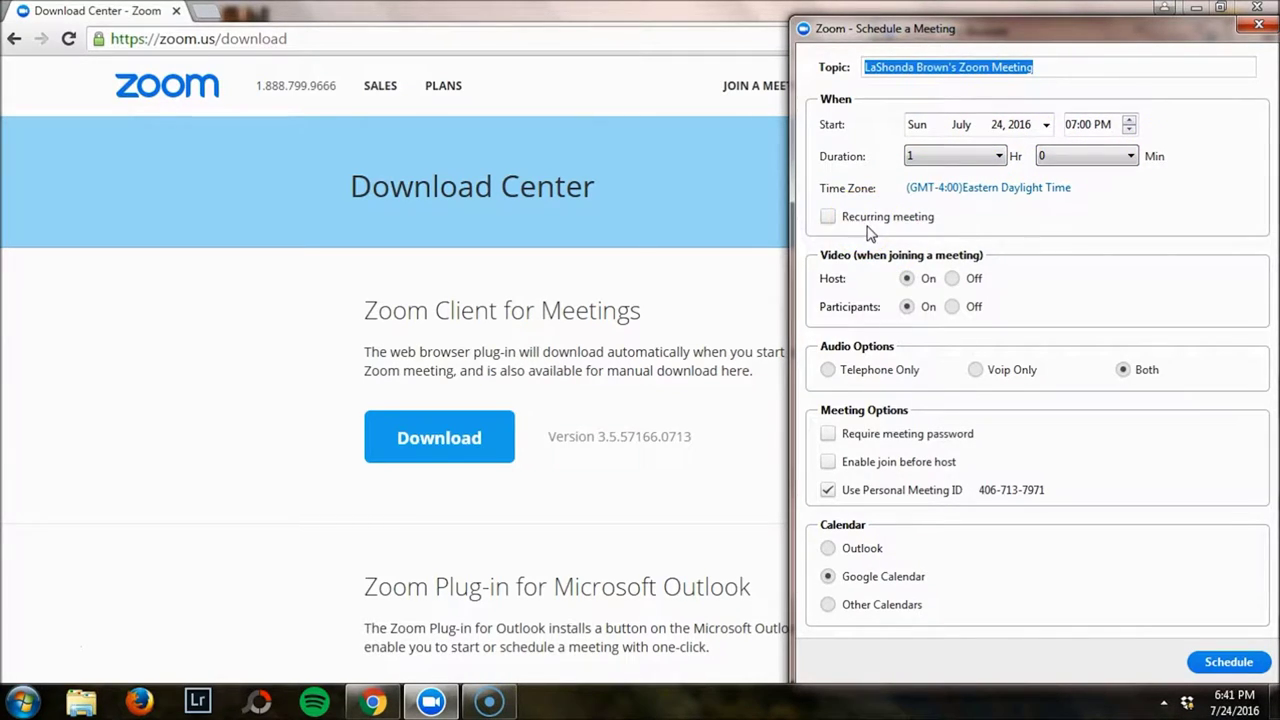
left_click(910, 279)
left_click(928, 304)
left_click(920, 283)
Close the Schedule a Meeting form and start an instant meeting without video.
left_click(1257, 24)
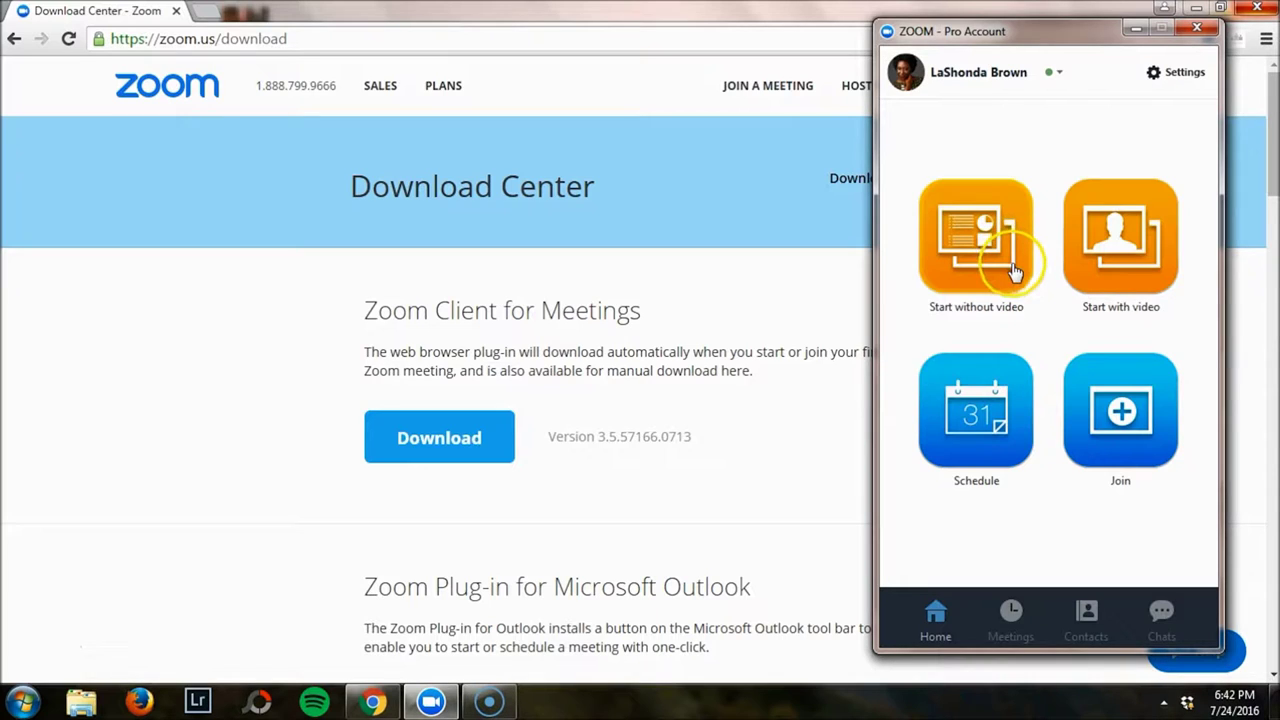
left_click(1015, 291)
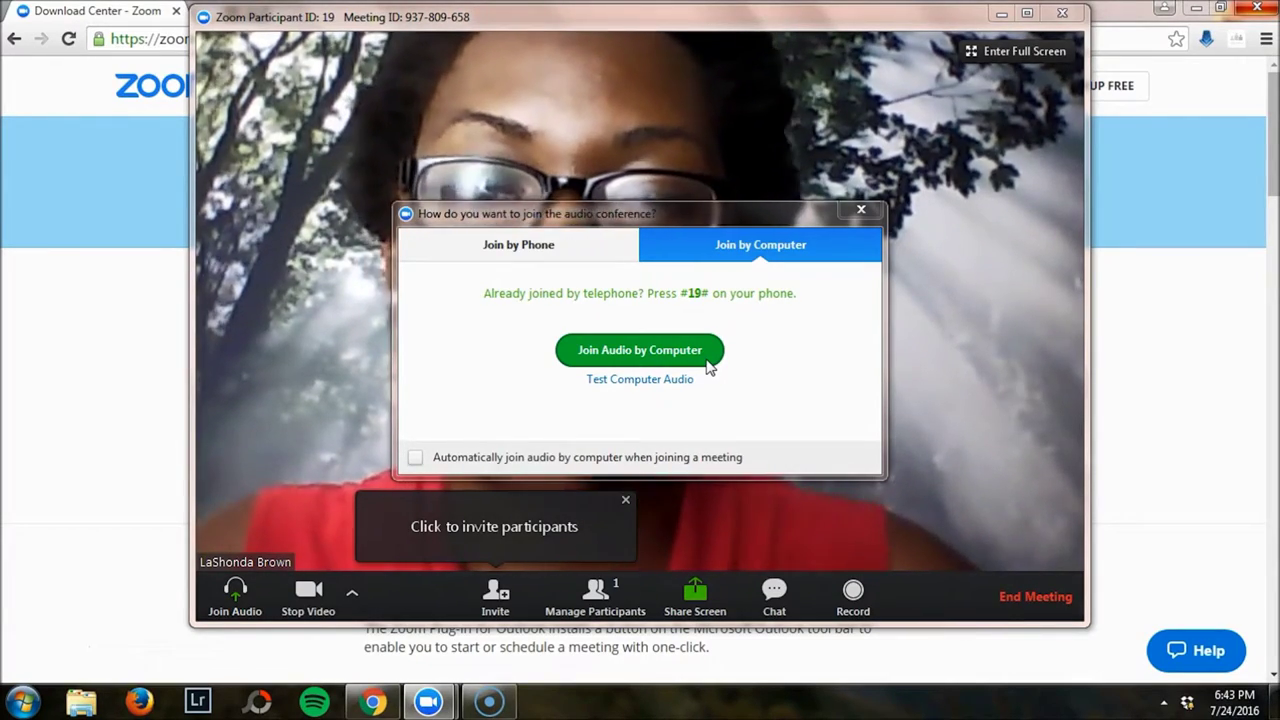
Join meeting audio by computer, view full screen, then return to a normal window.
left_click(706, 364)
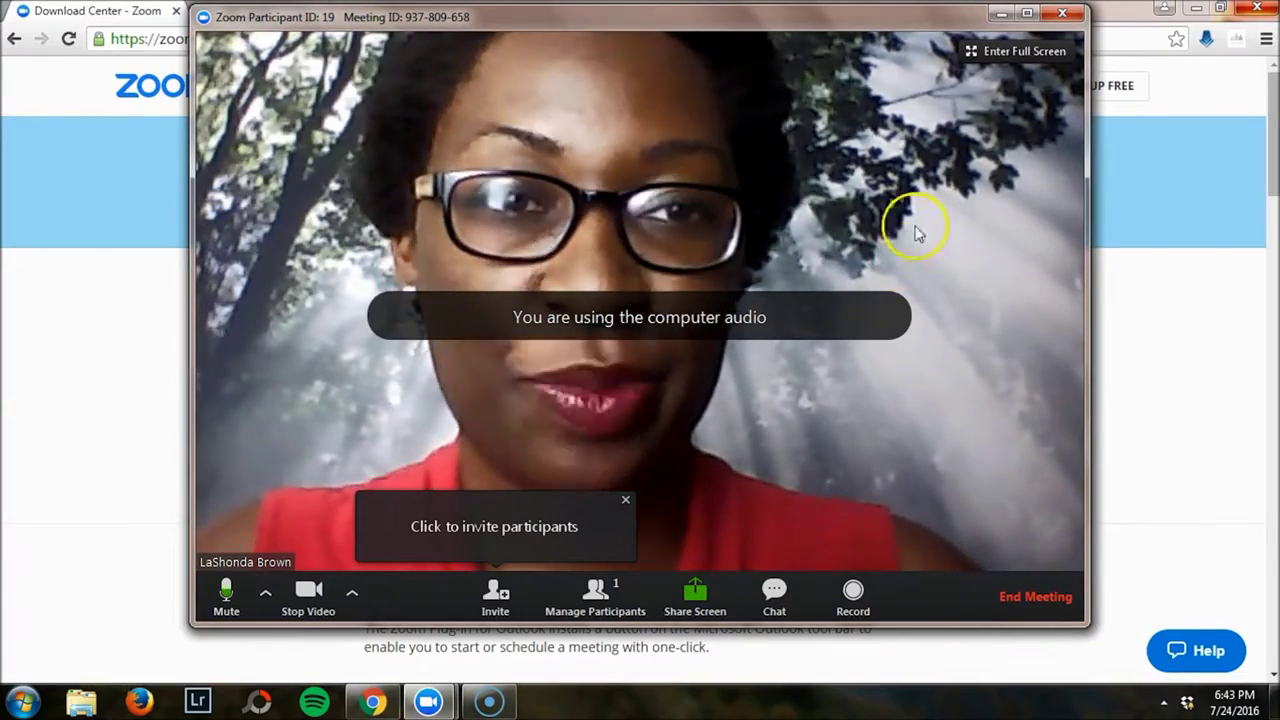
left_click(977, 52)
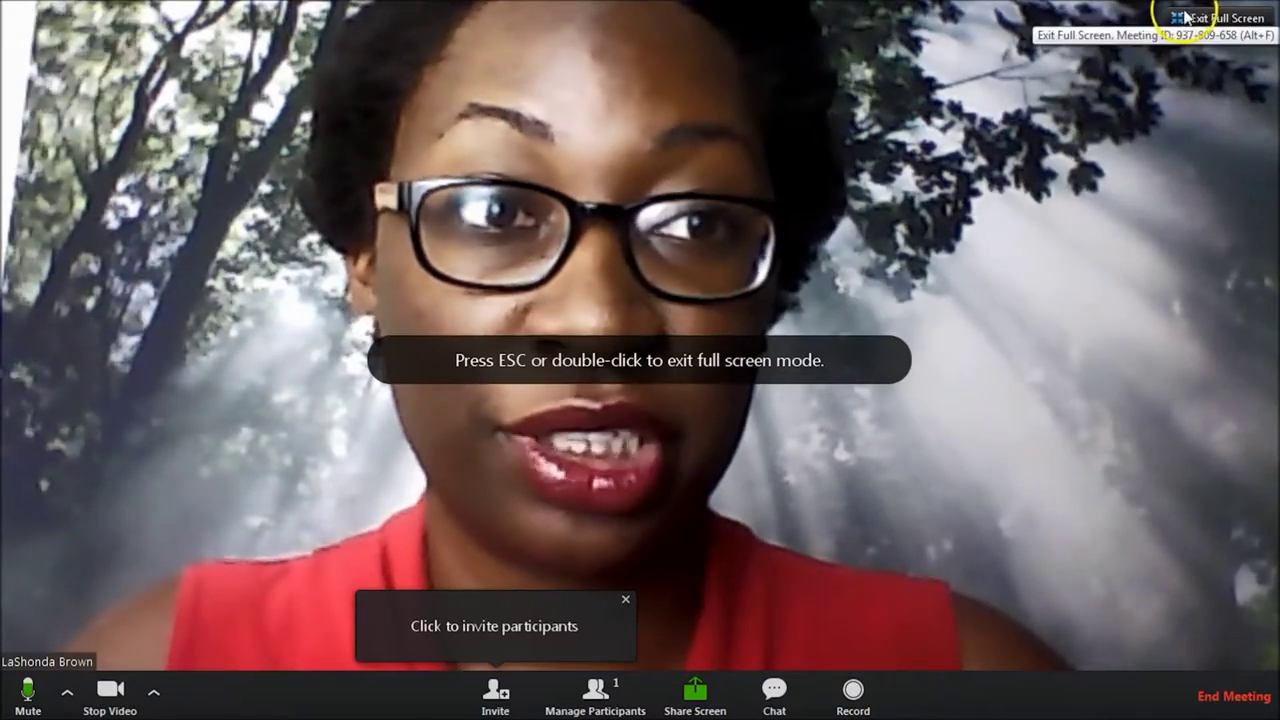
left_click(1188, 16)
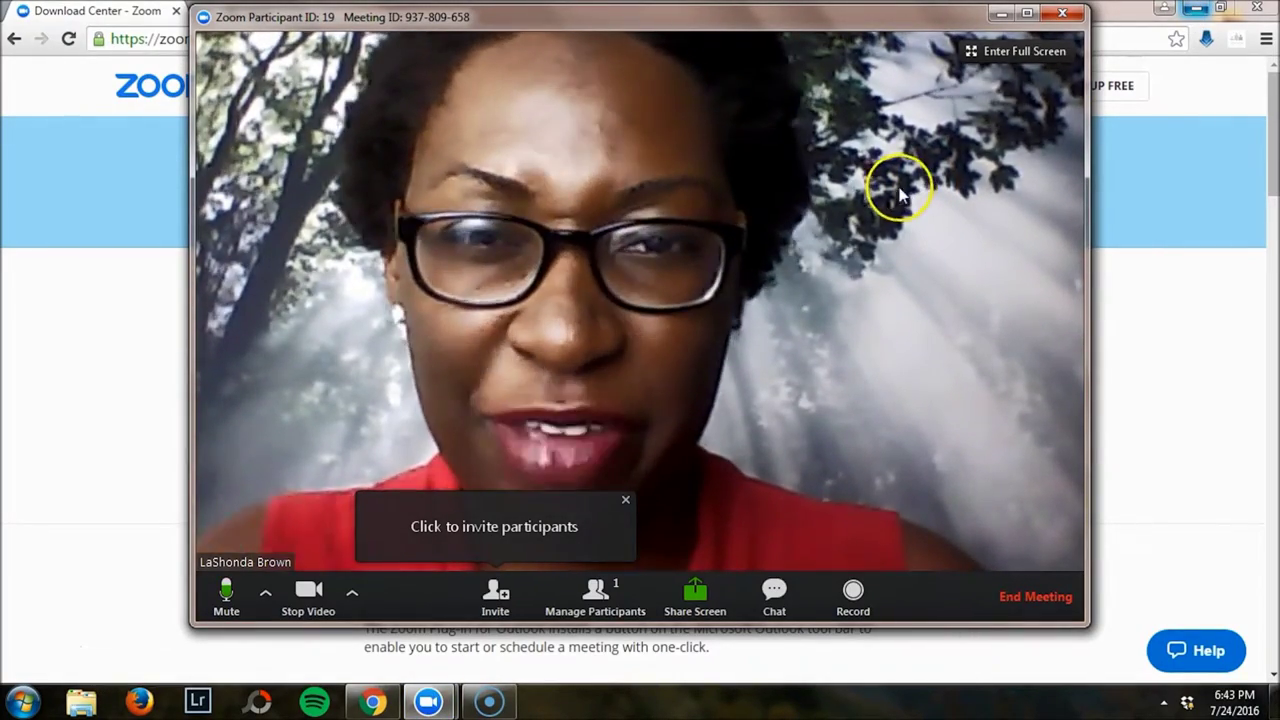
left_click(498, 594)
Create the Gmail invitation 'Please join Zoom meeting in progress', then close the draft.
left_click(668, 345)
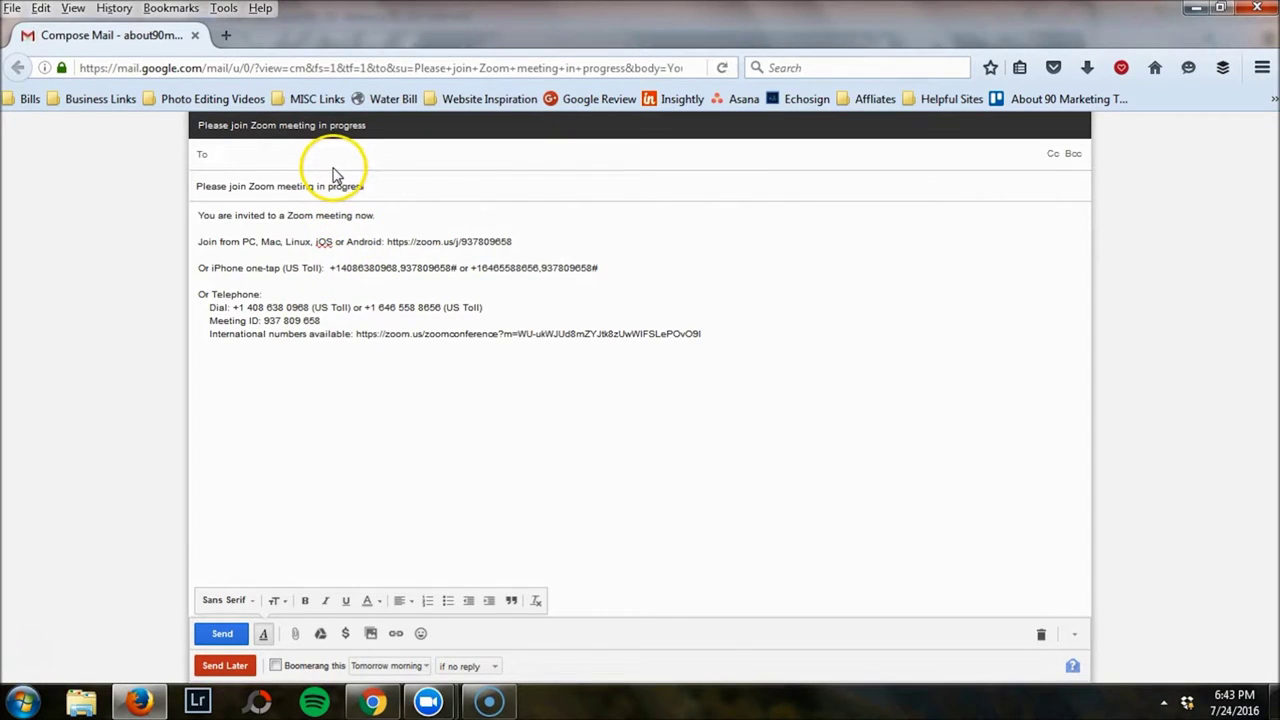
left_click(1262, 10)
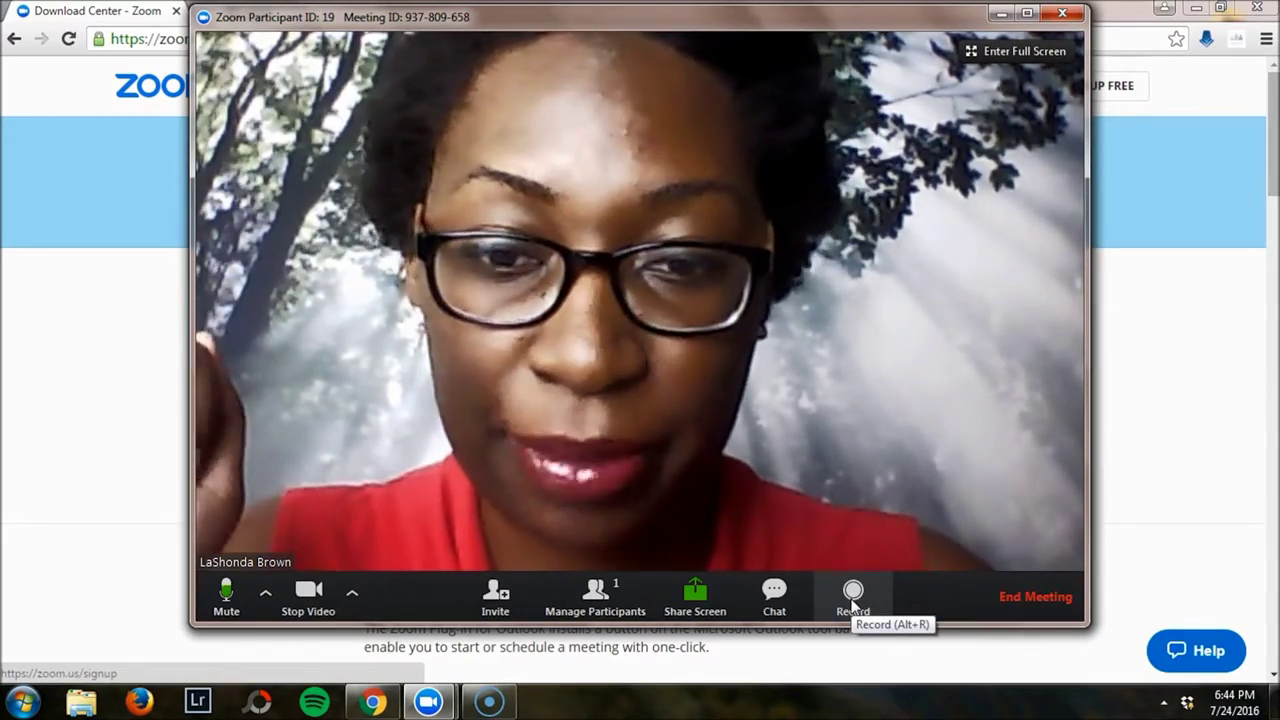
Open Group Chat beside the video and type, then clear, a test message.
left_click(774, 600)
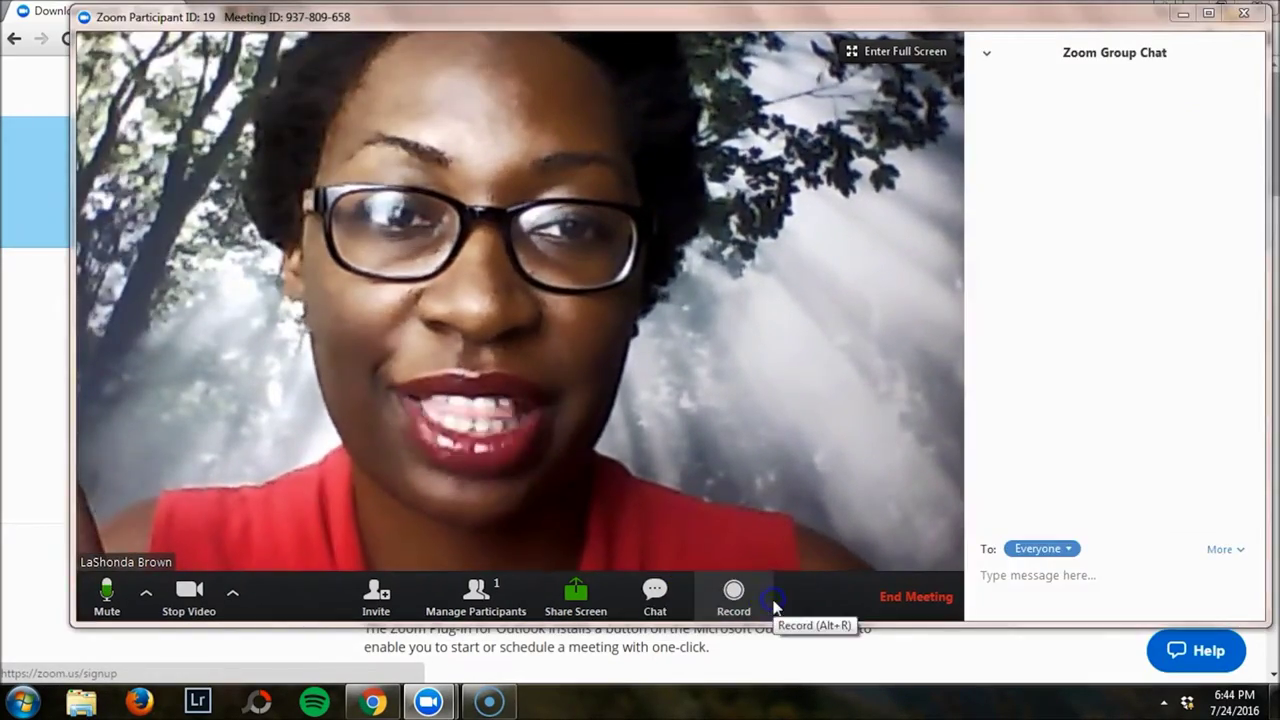
left_click(1060, 588)
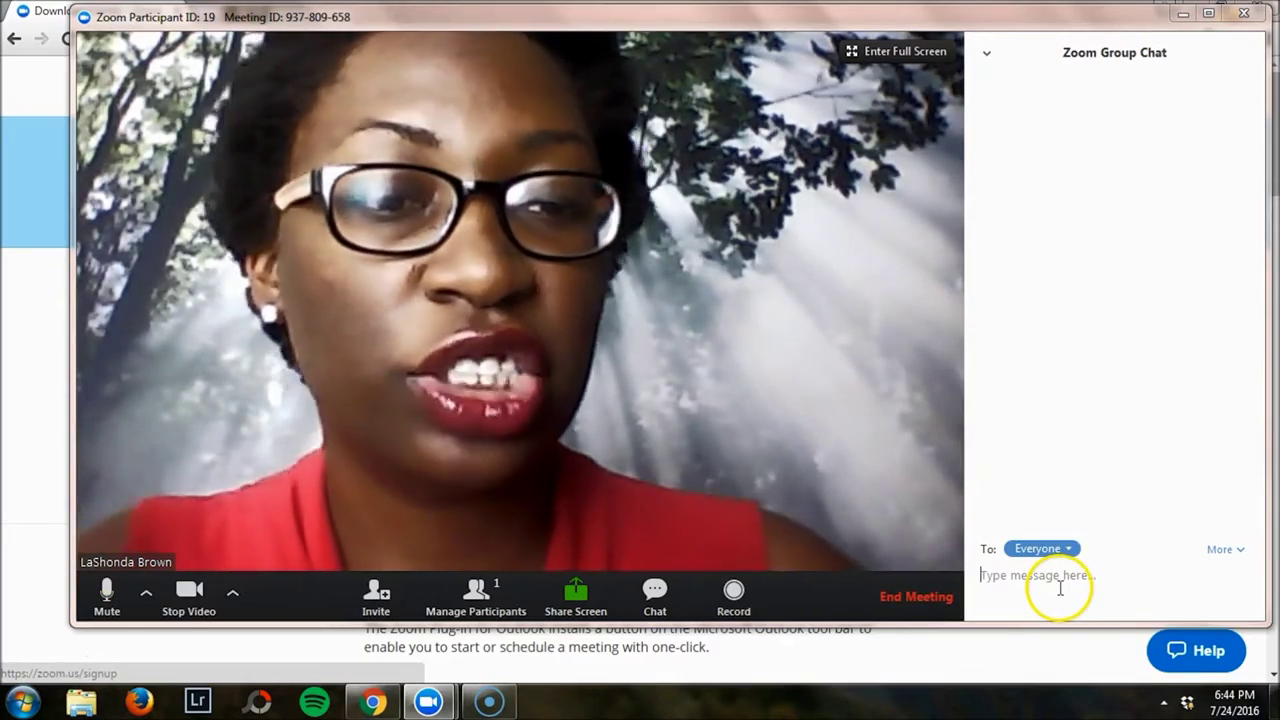
type("fdfdfkdfk")
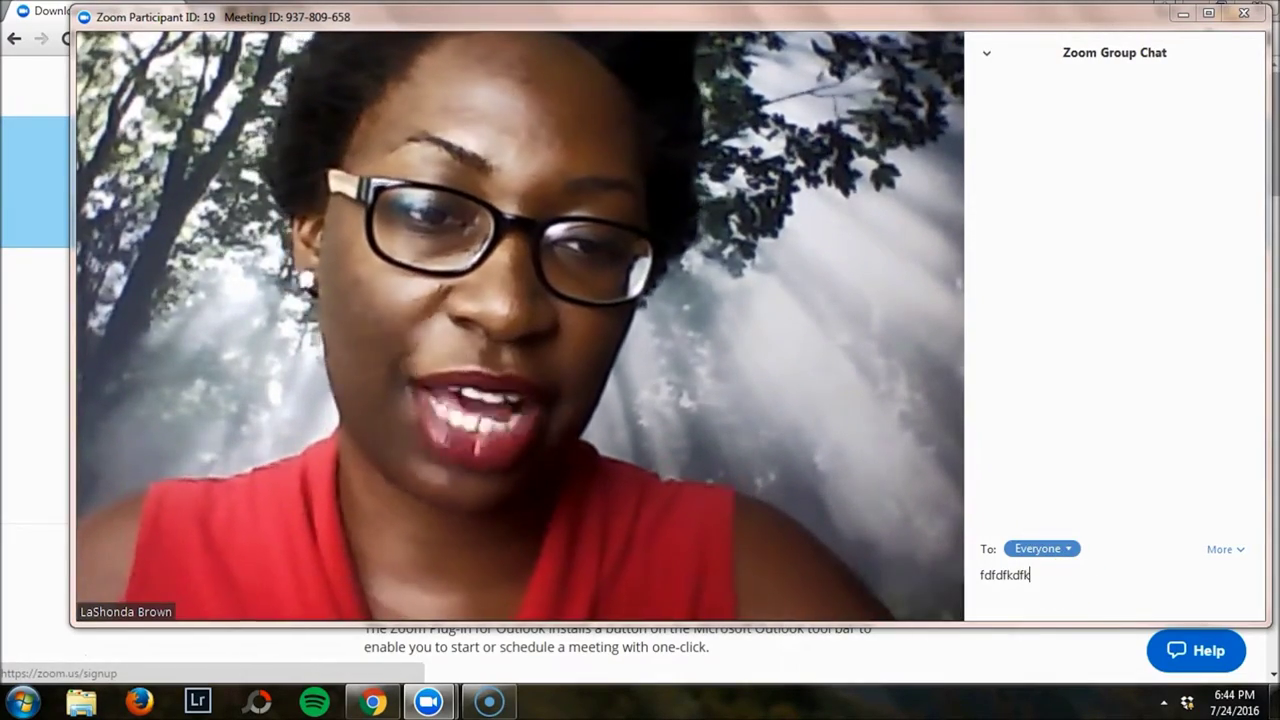
key("BackSpace")
key("BackSpace")
key("BackSpace")
key("BackSpace")
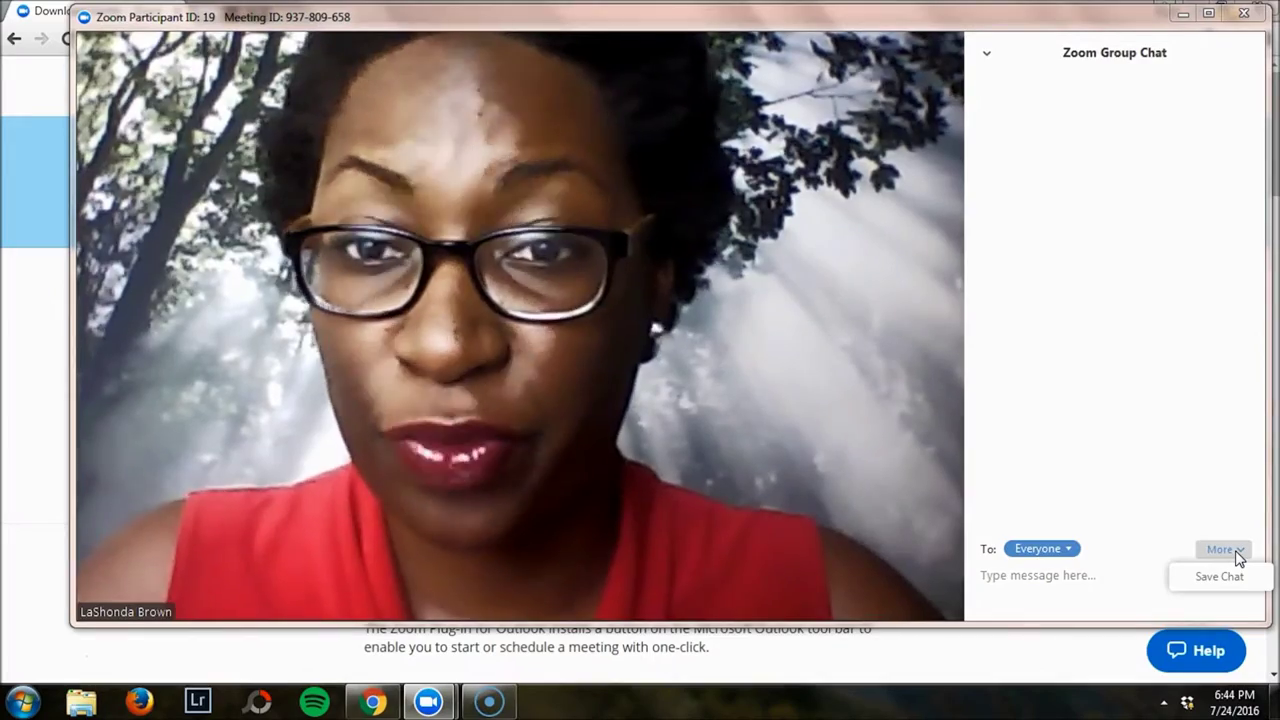
Keep chat messages addressed to Everyone and bring back the meeting controls.
left_click(1137, 566)
left_click(1068, 549)
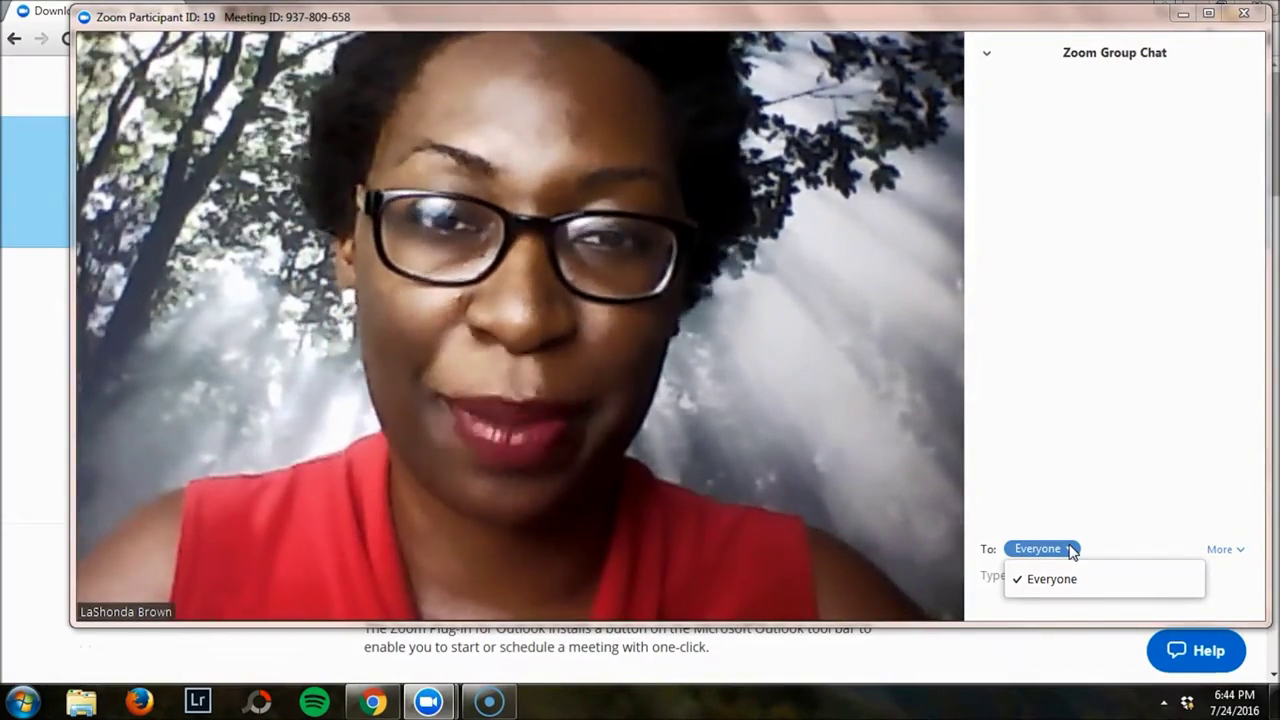
left_click(1055, 592)
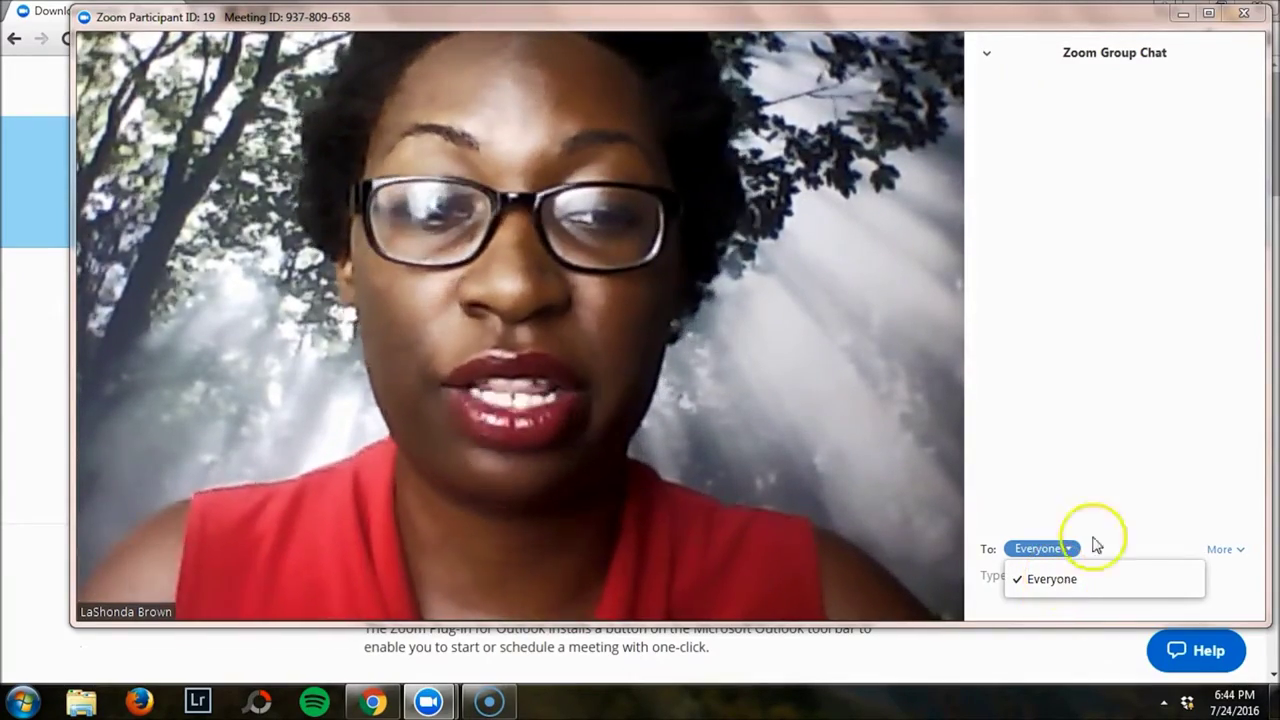
left_click(1075, 548)
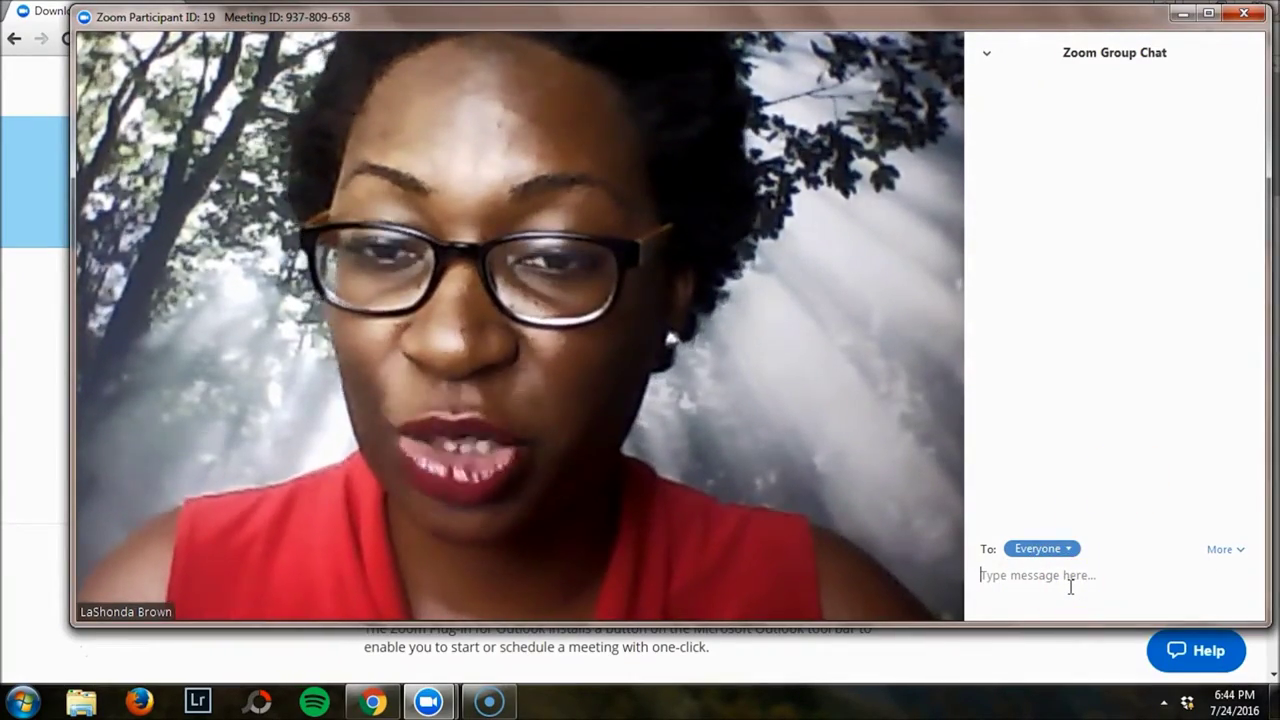
left_click(735, 547)
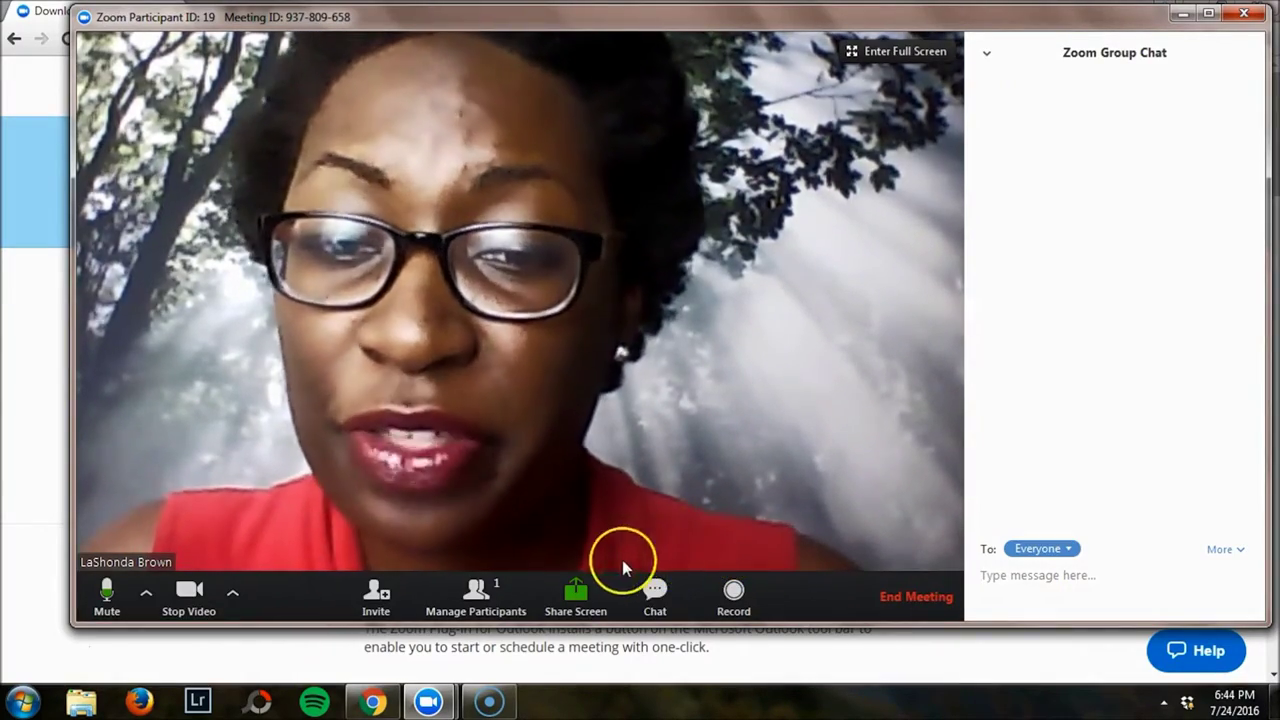
Share the Chrome Download Center window and dismiss the colour scheme notification.
left_click(580, 592)
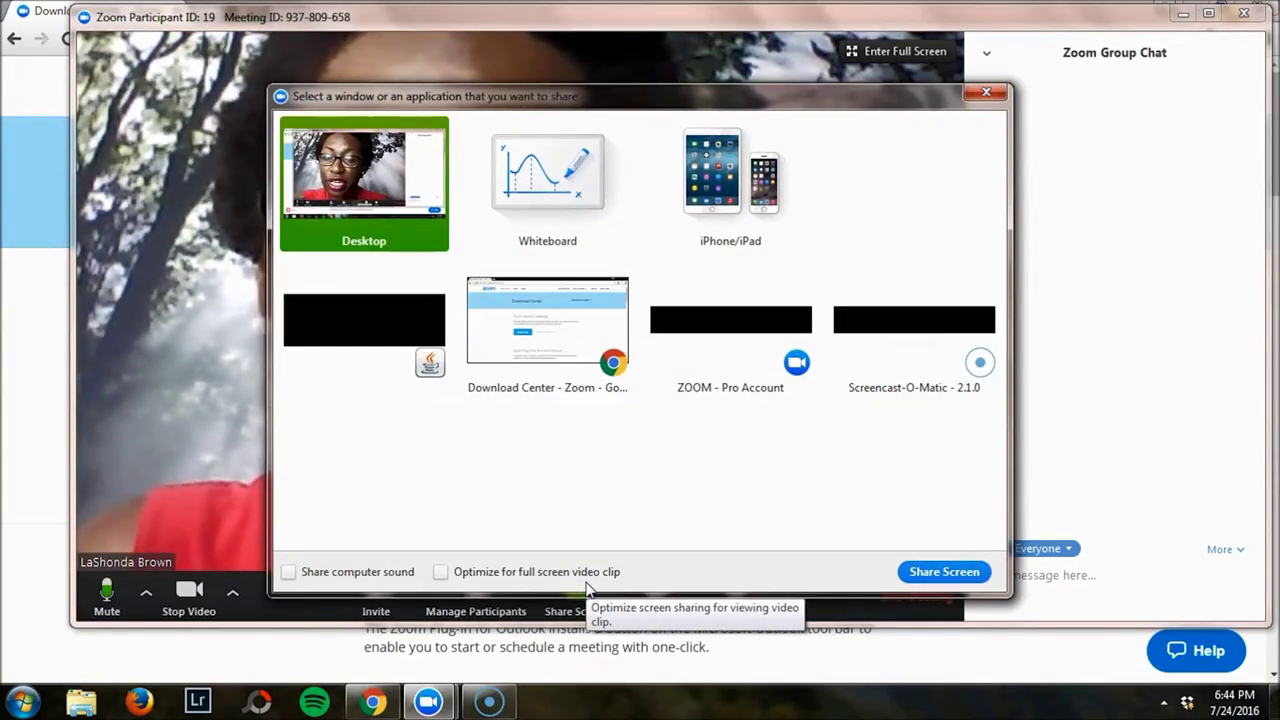
left_click(789, 172)
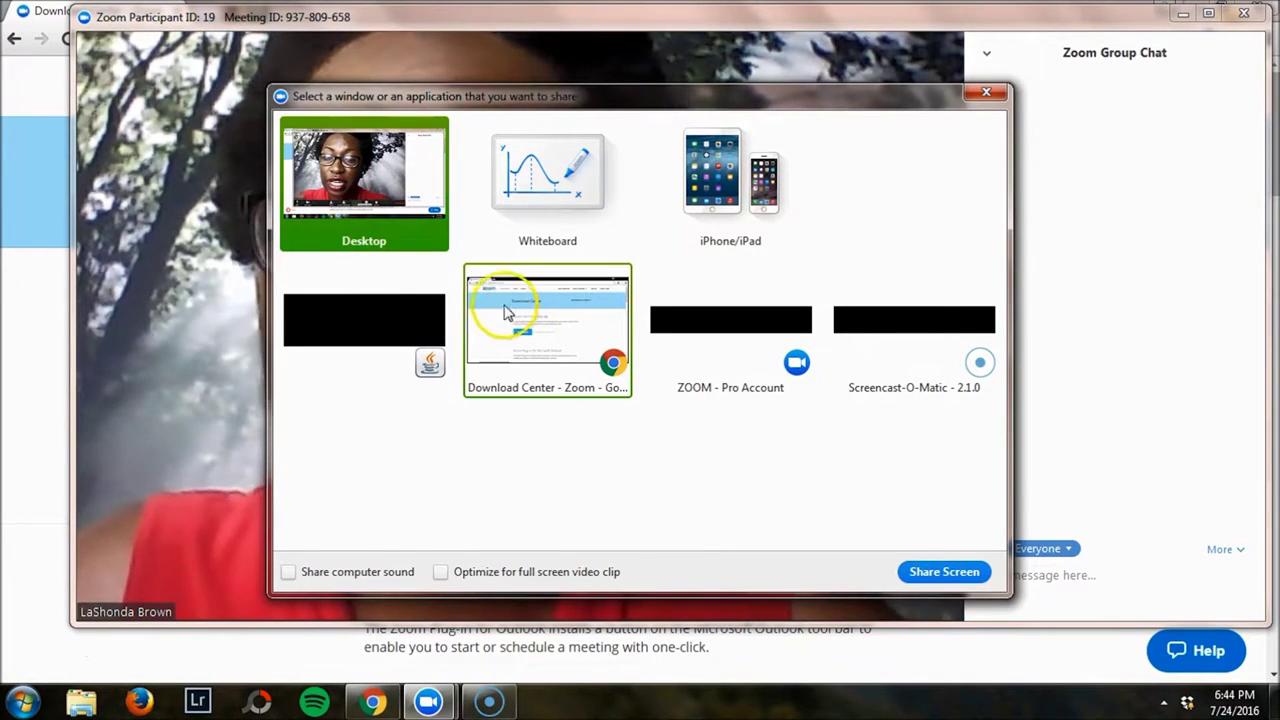
left_click(918, 566)
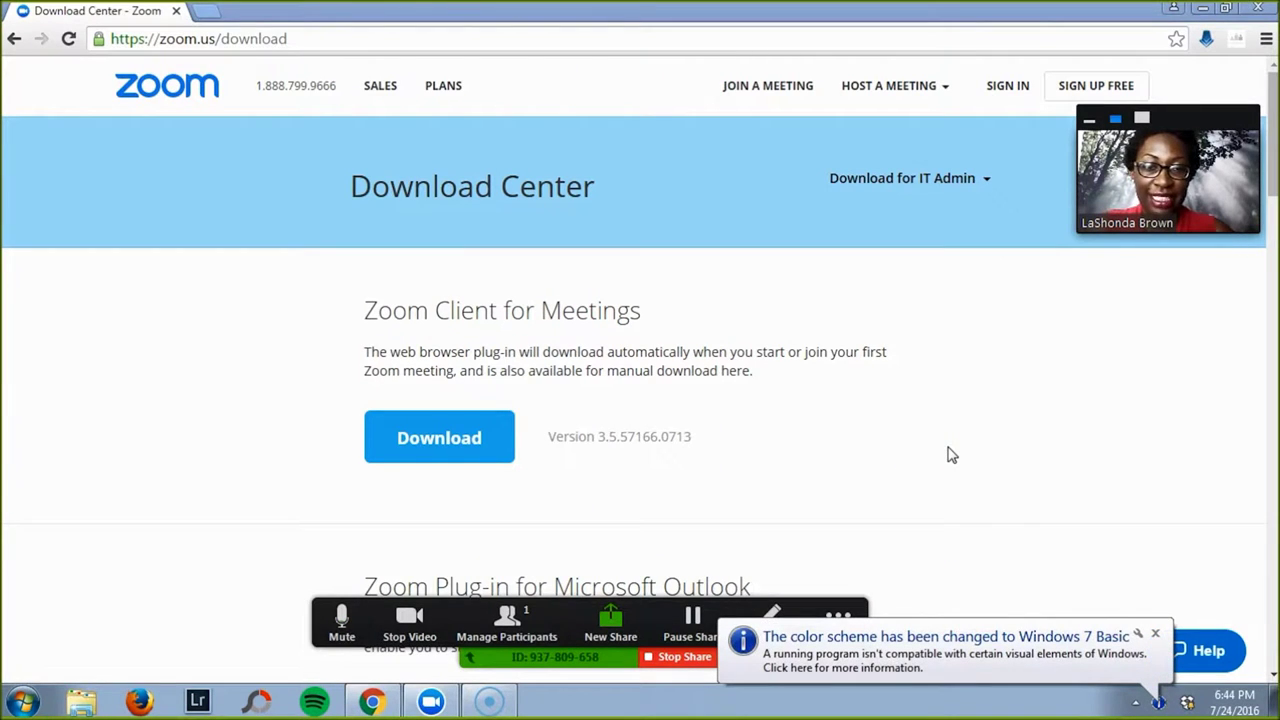
left_click(1148, 632)
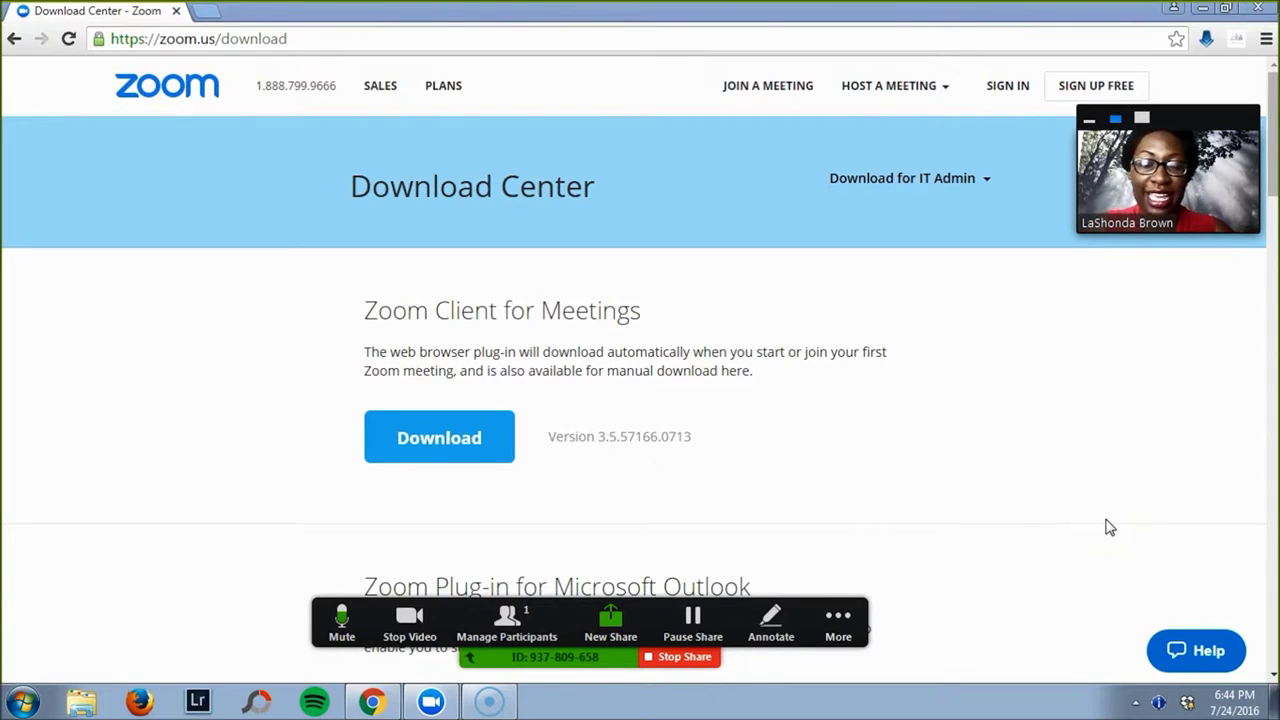
Annotate the shared page with Color and Draw tools, then stop sharing.
left_click(771, 618)
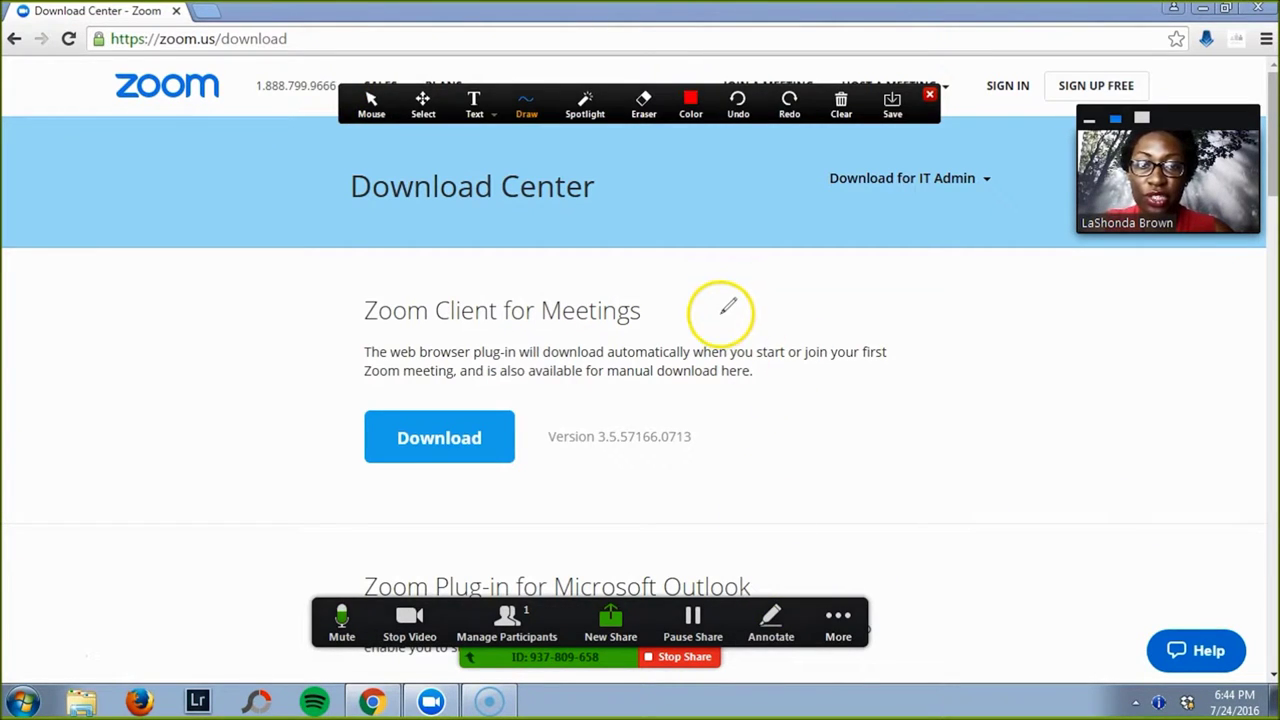
left_click(690, 100)
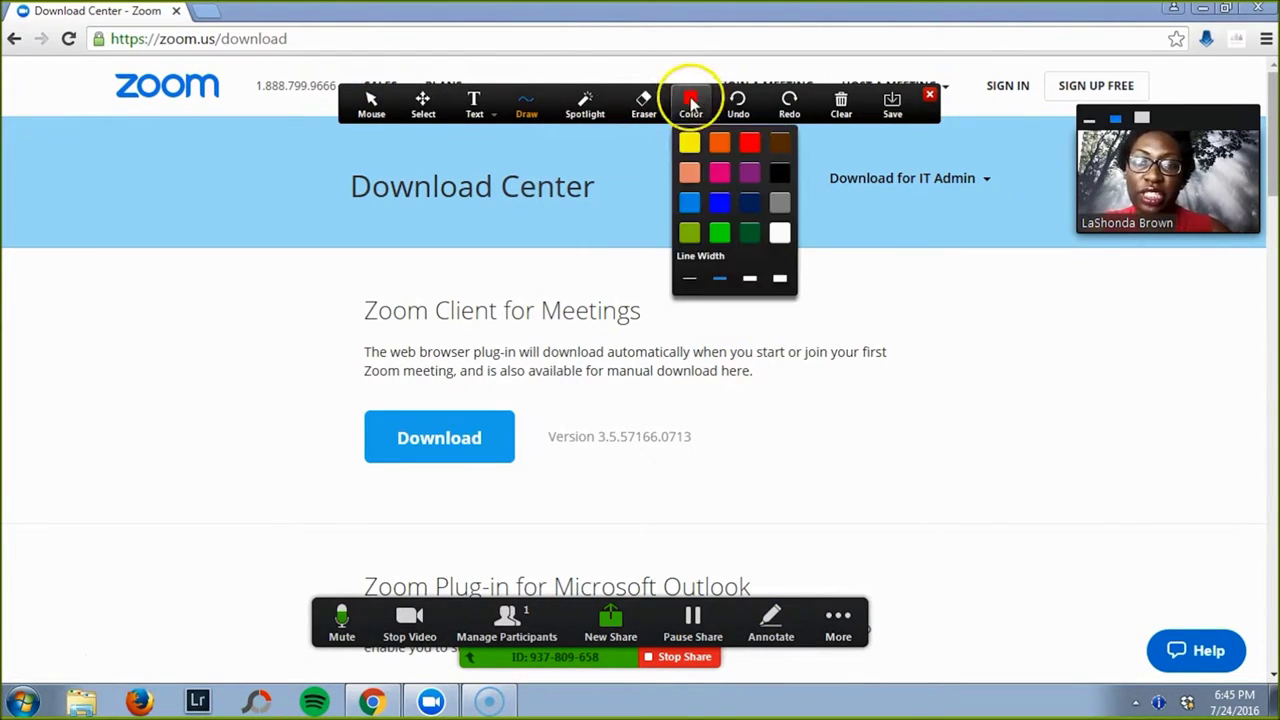
left_click(526, 100)
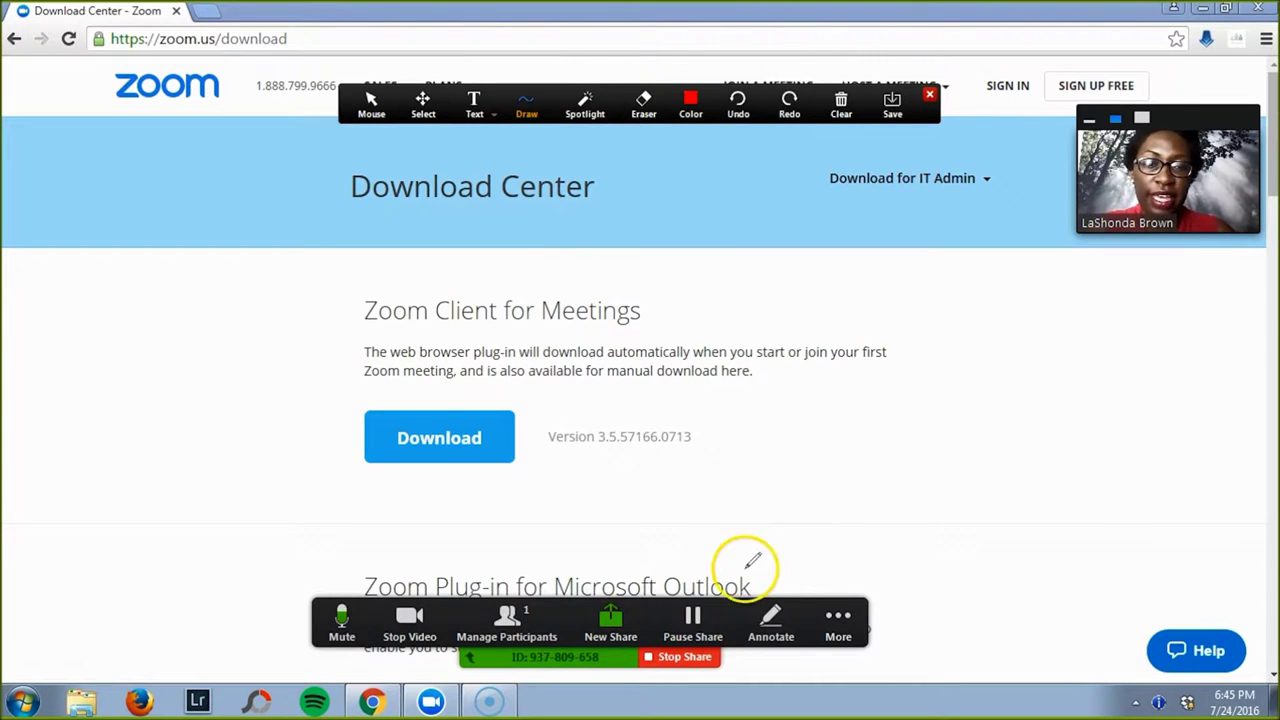
left_click(668, 658)
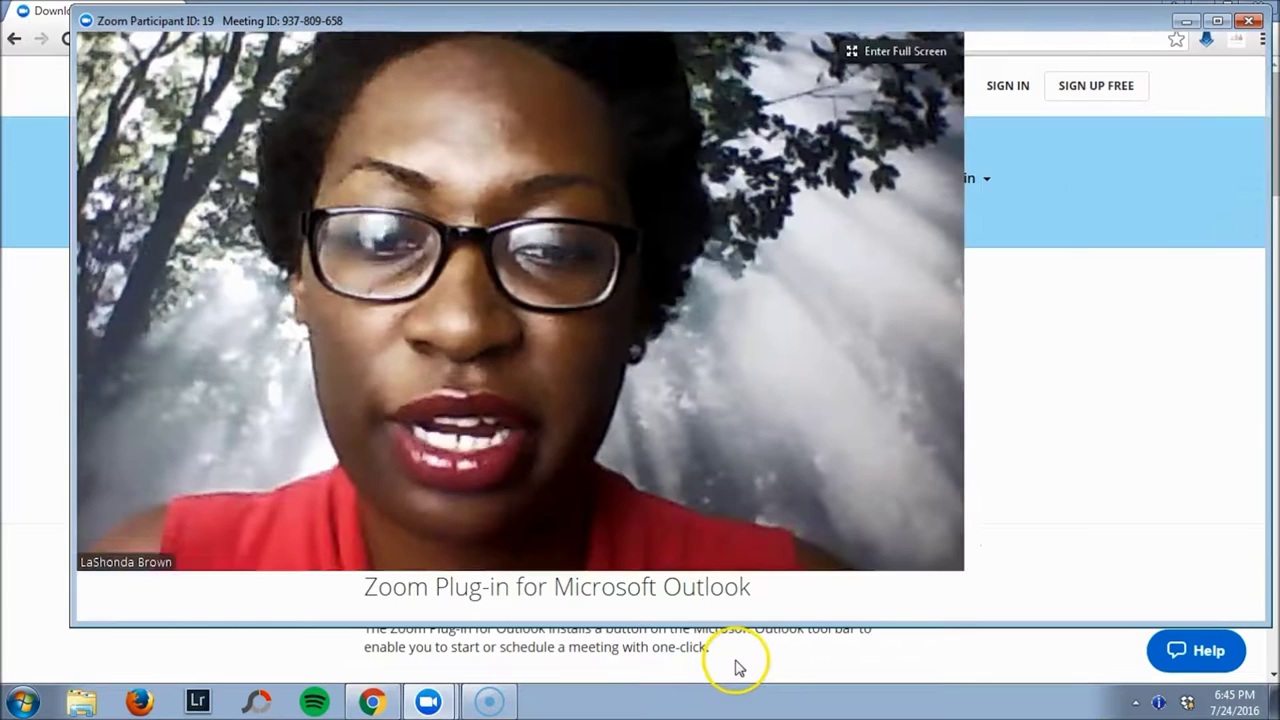